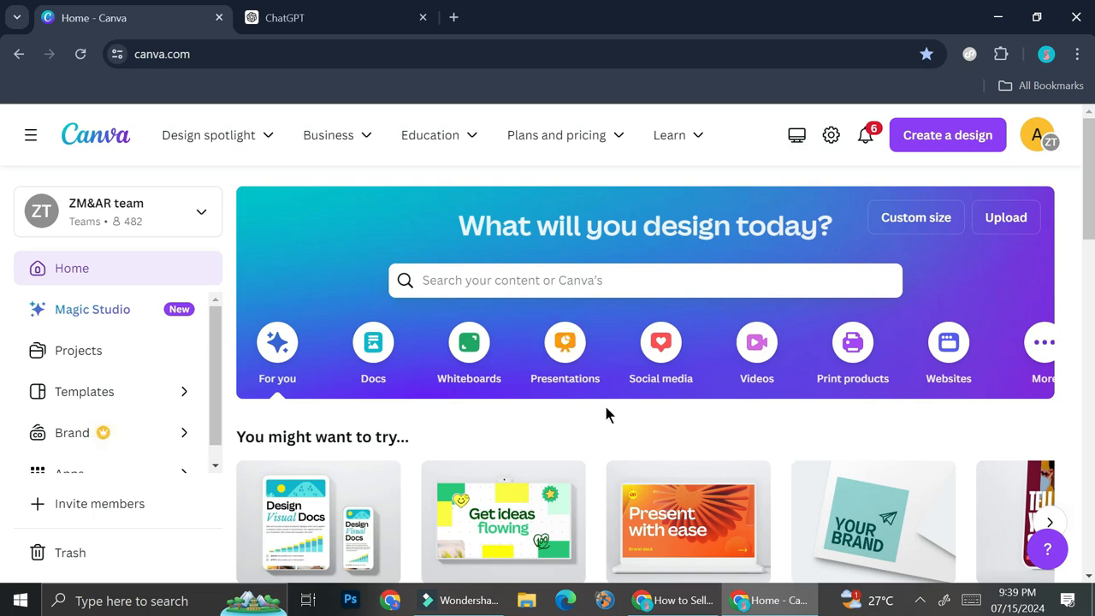
- Show the Presentations category on the home page and examine its template rows
{"action": "left_click", "coordinate": [588, 376]}
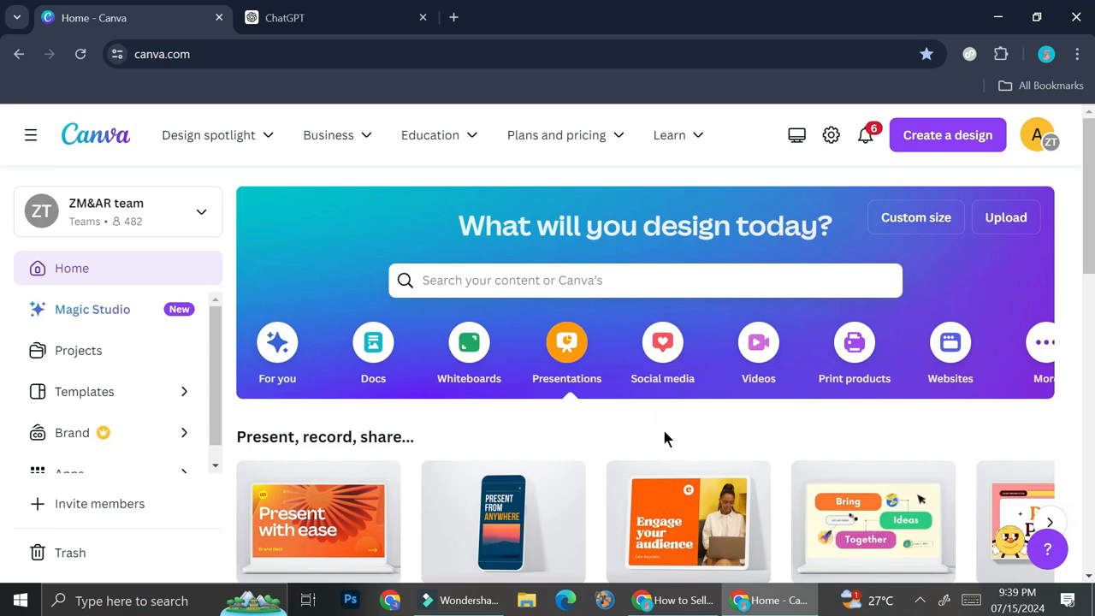
{"action": "scroll", "coordinate": [663, 439], "scroll_direction": "down", "scroll_amount": 5}
{"action": "scroll", "coordinate": [664, 442], "scroll_direction": "down", "scroll_amount": 3}
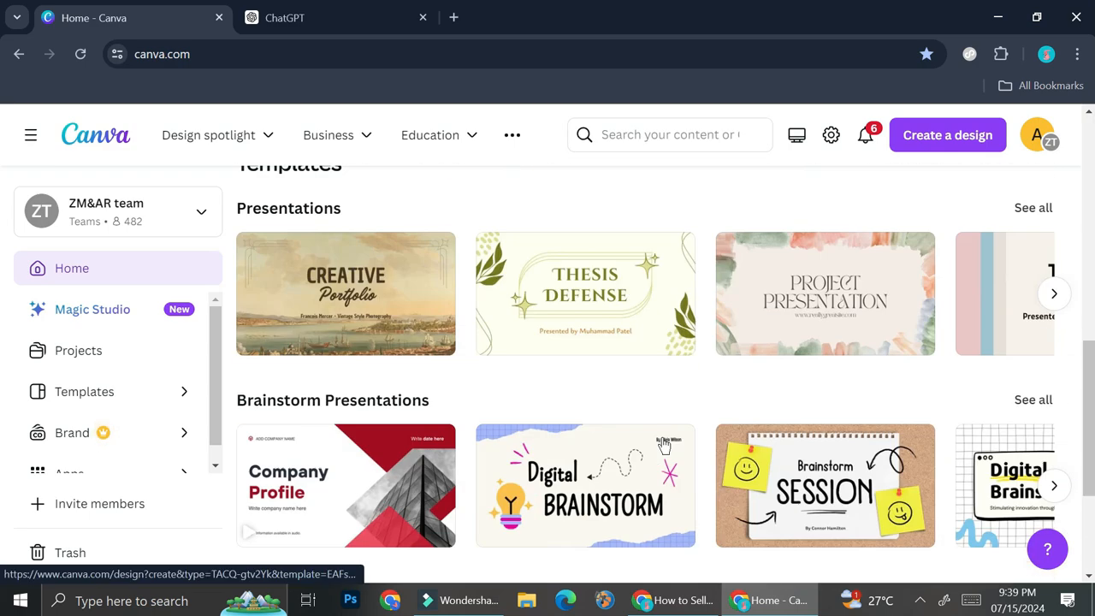
{"action": "scroll", "coordinate": [664, 441], "scroll_direction": "down", "scroll_amount": 3}
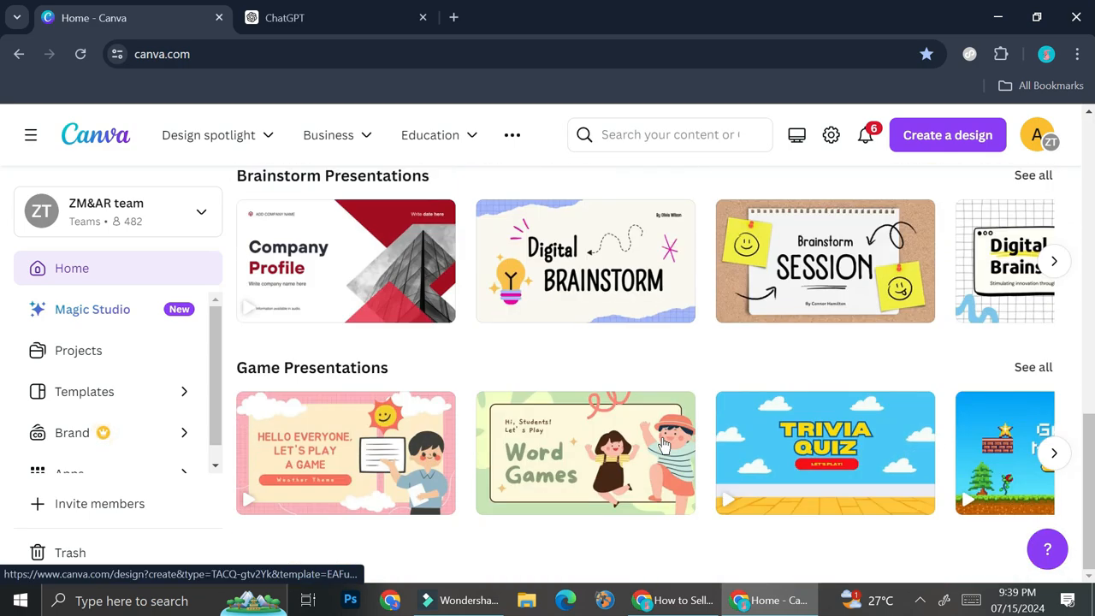
{"action": "scroll", "coordinate": [664, 441], "scroll_direction": "up", "scroll_amount": 5}
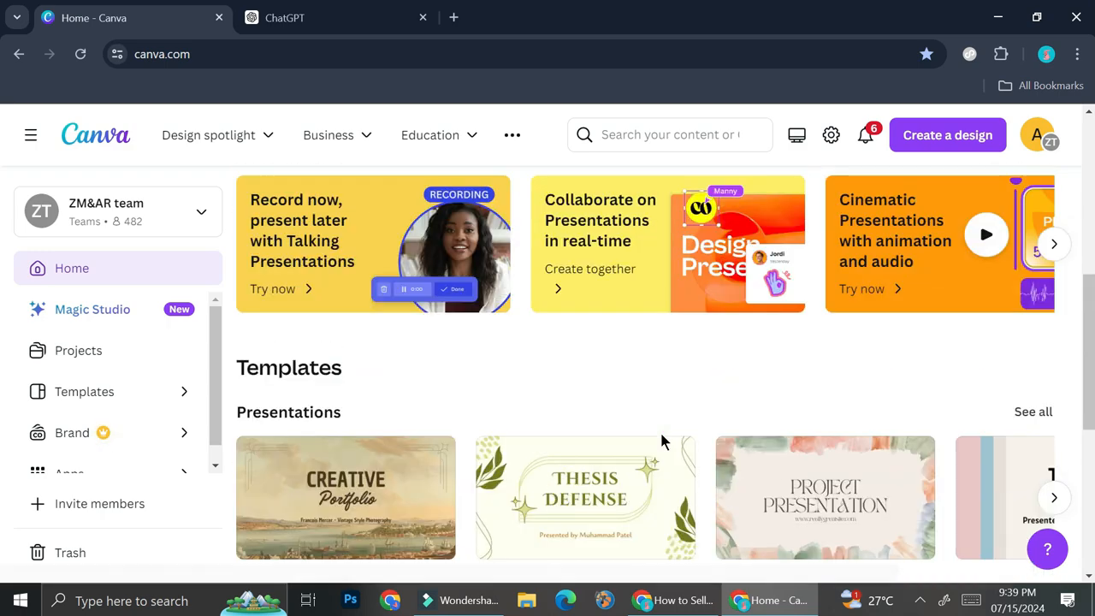
{"action": "scroll", "coordinate": [664, 442], "scroll_direction": "up", "scroll_amount": 6}
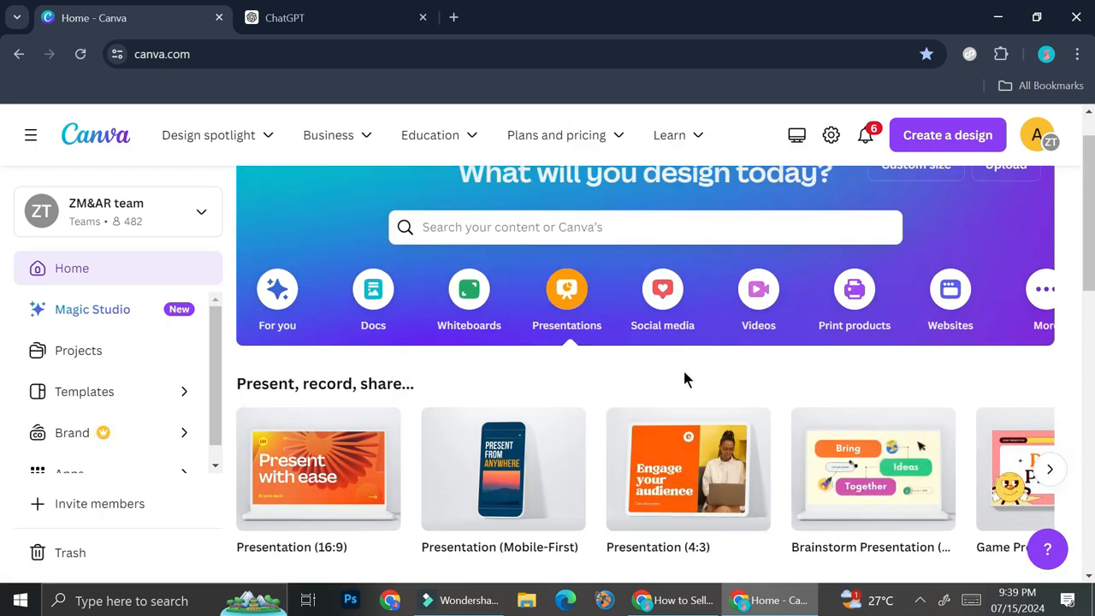
- Search the templates for "fairy tale presentation"
{"action": "left_click", "coordinate": [567, 226]}
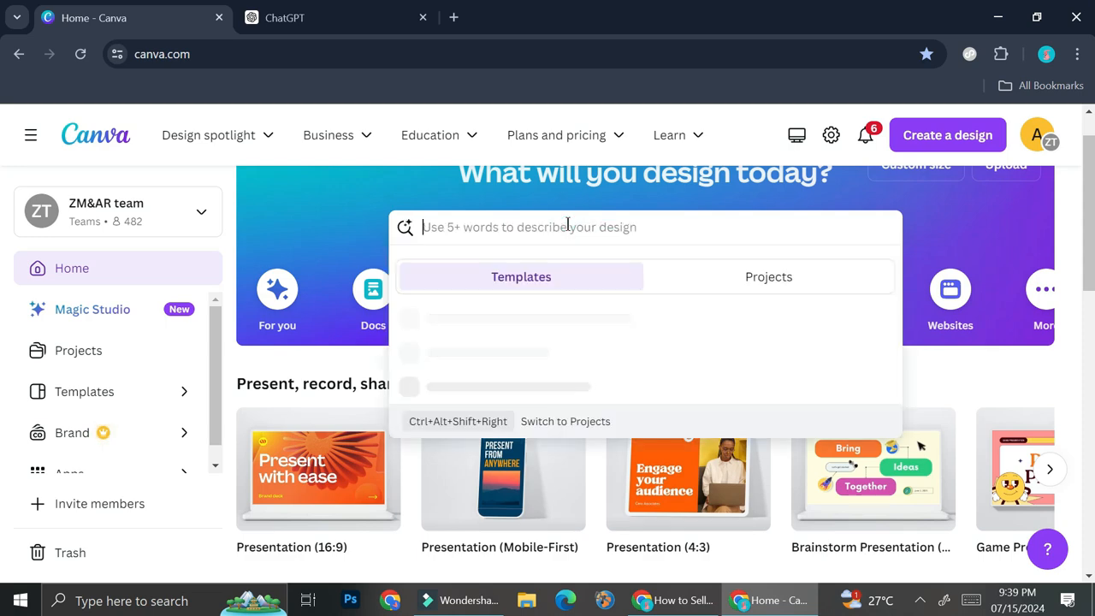
{"action": "type", "text": "fair"}
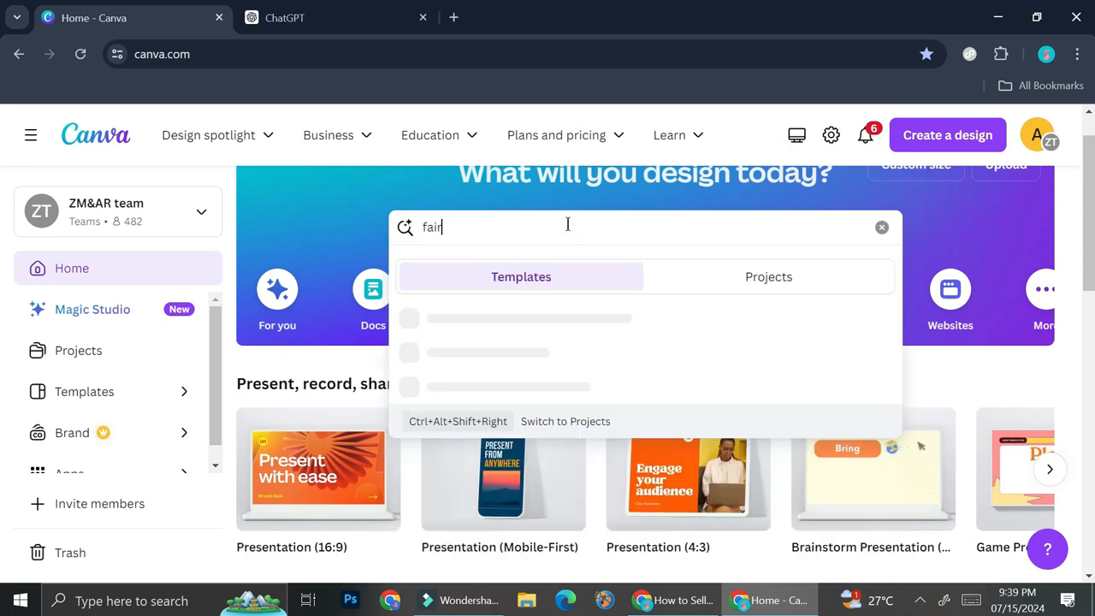
{"action": "type", "text": "y tale pre"}
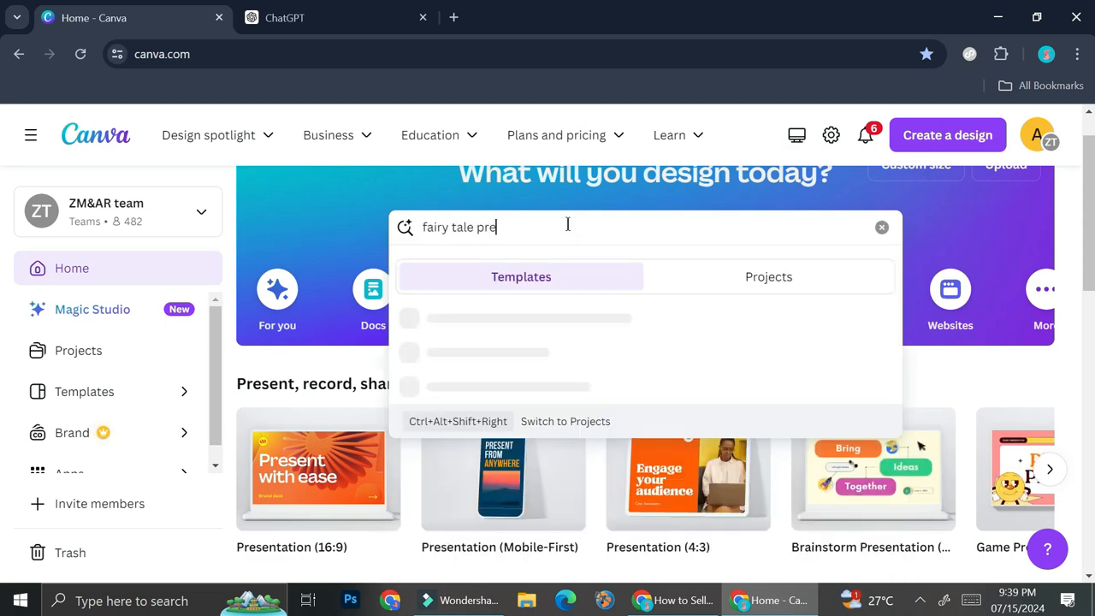
{"action": "type", "text": "sen"}
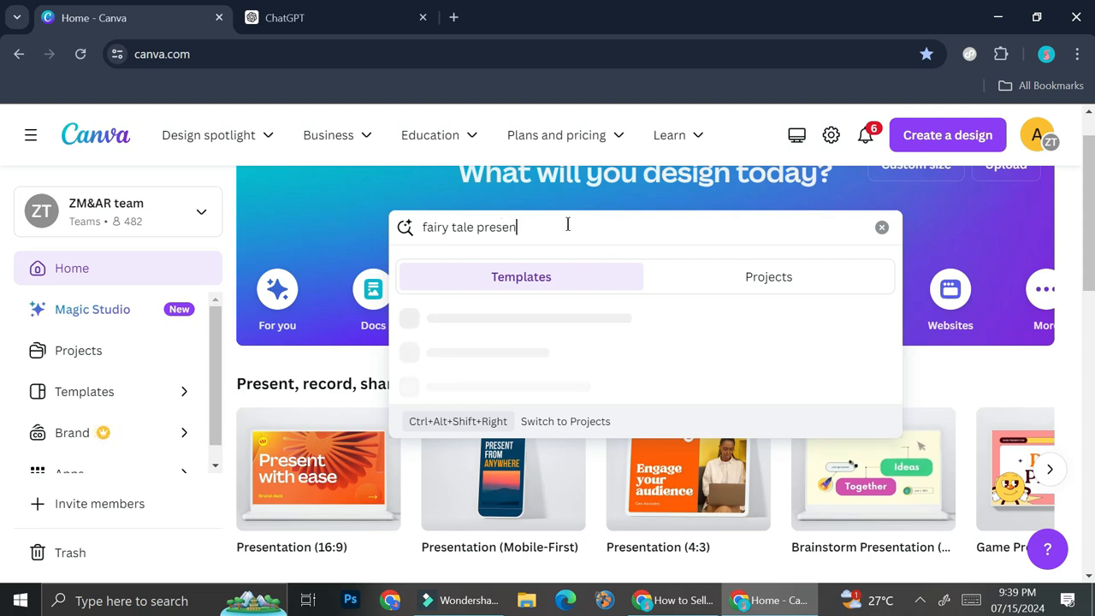
{"action": "type", "text": "tation"}
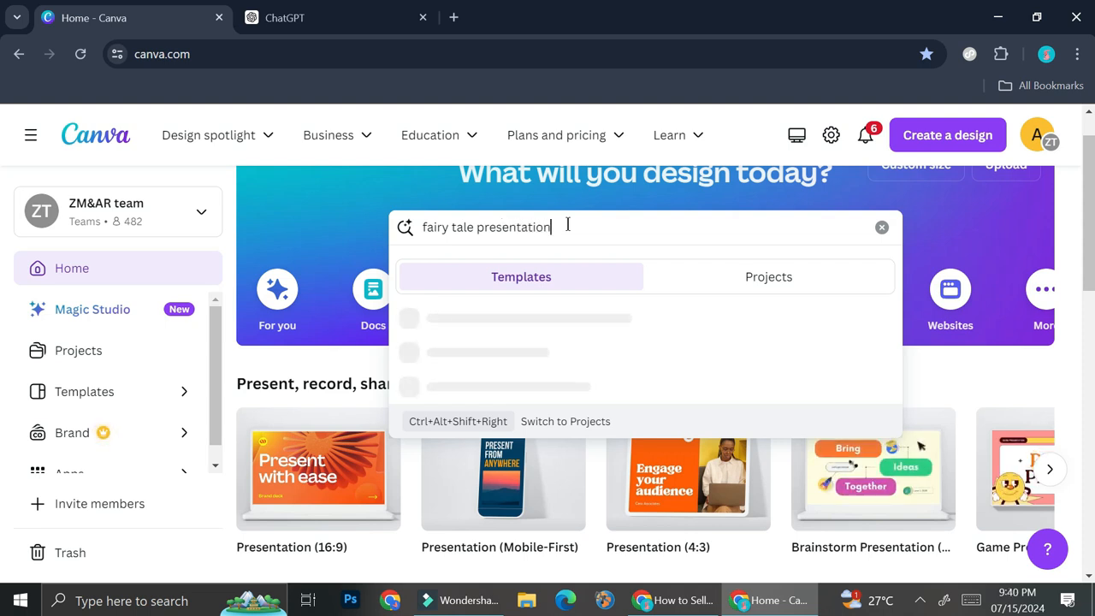
{"action": "key", "text": "Return"}
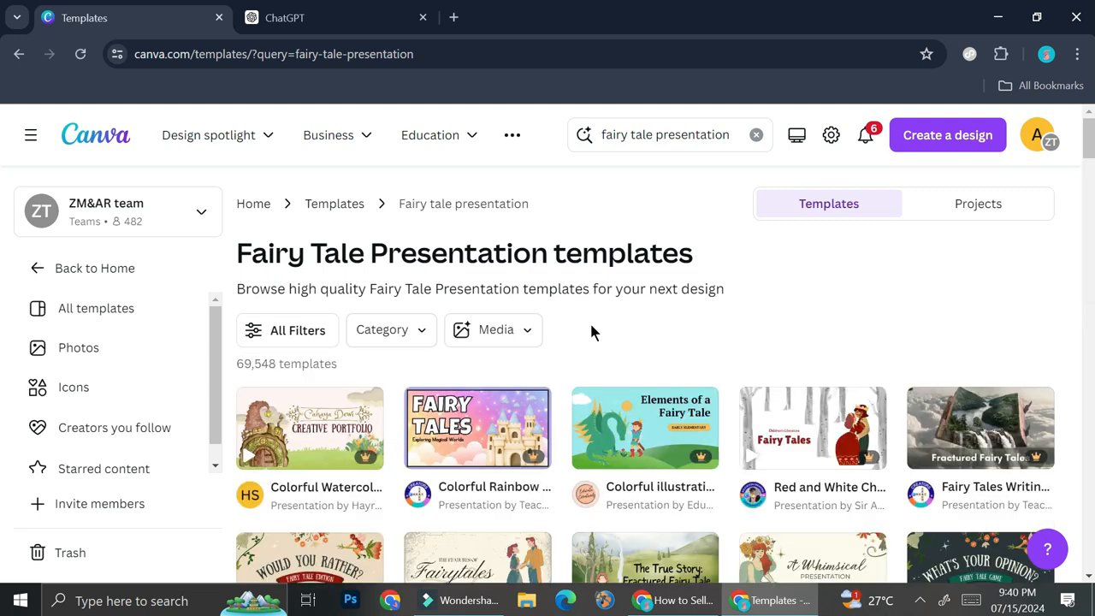
- Examine the fairy tale presentation templates in the search results
{"action": "scroll", "coordinate": [590, 330], "scroll_direction": "down", "scroll_amount": 1}
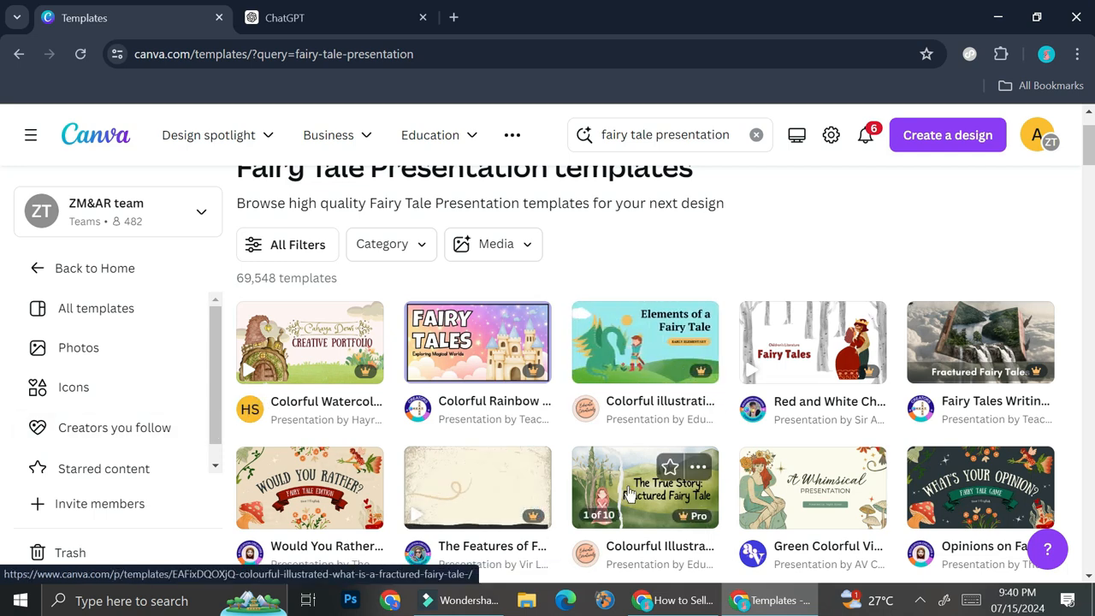
{"action": "scroll", "coordinate": [702, 494], "scroll_direction": "down", "scroll_amount": 2}
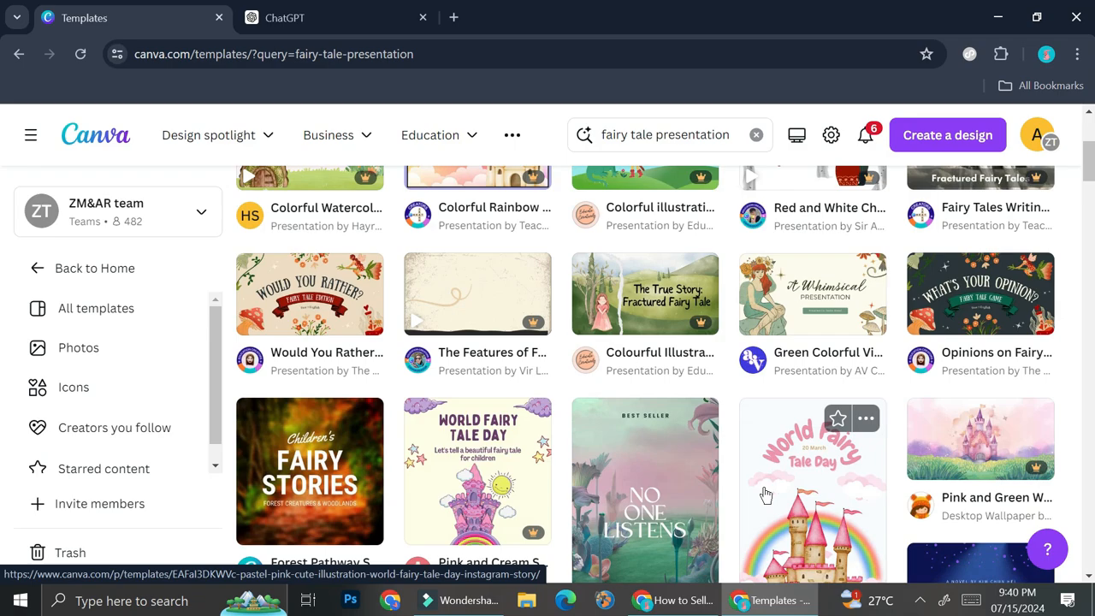
{"action": "scroll", "coordinate": [765, 494], "scroll_direction": "down", "scroll_amount": 4}
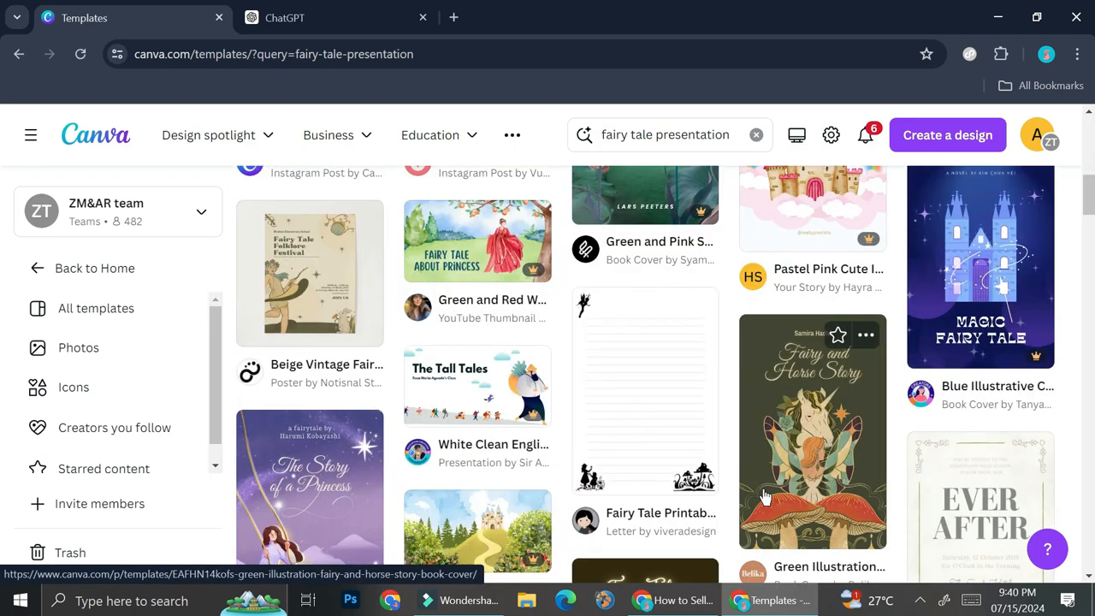
{"action": "scroll", "coordinate": [761, 496], "scroll_direction": "down", "scroll_amount": 2}
{"action": "scroll", "coordinate": [748, 488], "scroll_direction": "down", "scroll_amount": 3}
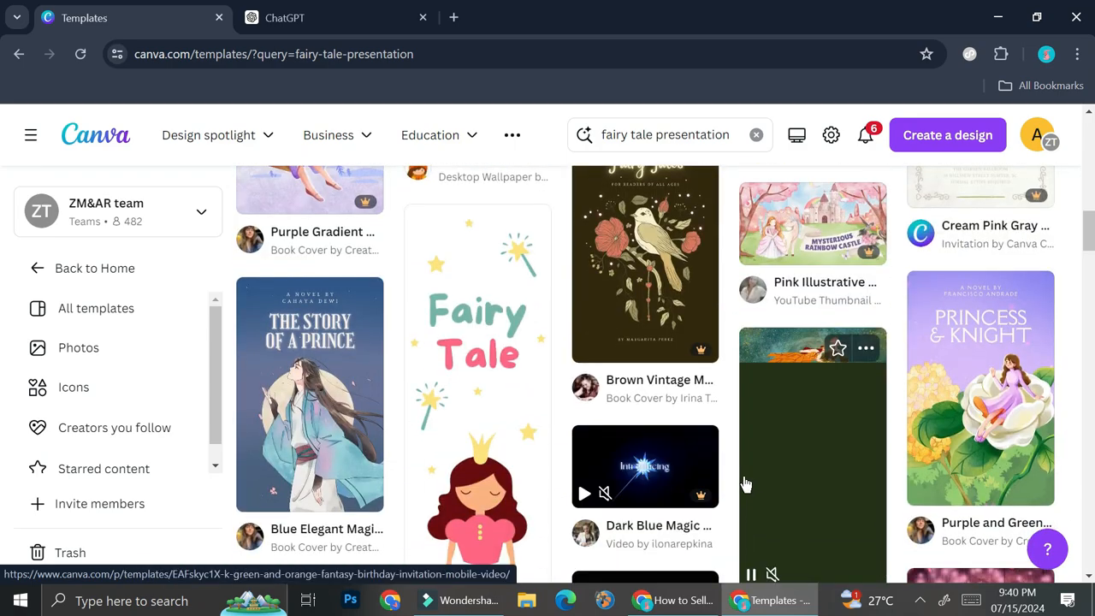
{"action": "scroll", "coordinate": [744, 485], "scroll_direction": "up", "scroll_amount": 10}
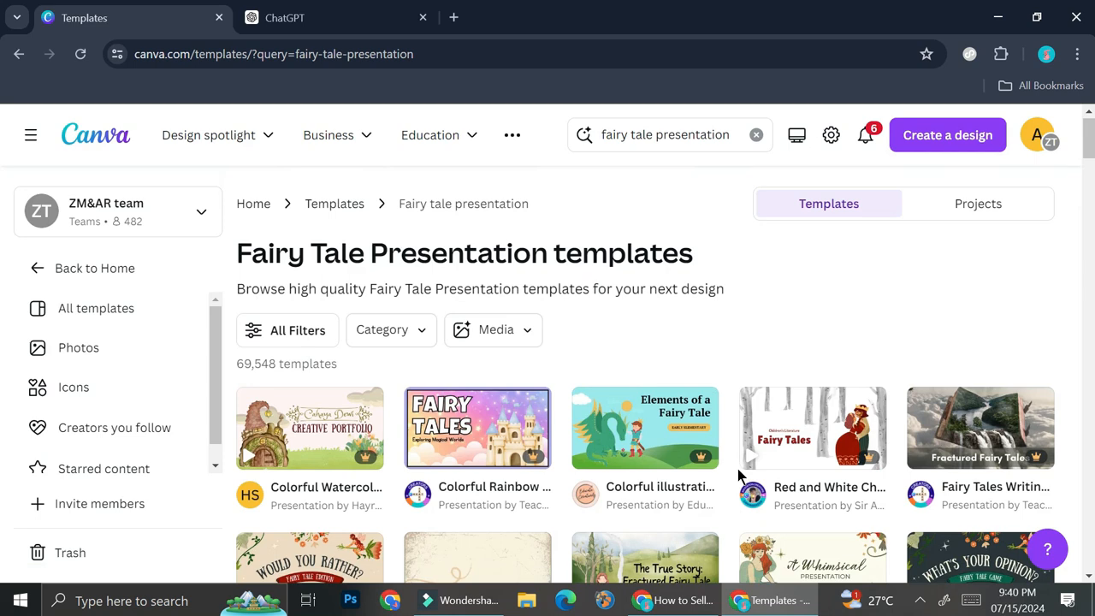
- Switch to ChatGPT and read through the short fairy tale about a princess and a white dragon
{"action": "left_click", "coordinate": [318, 15]}
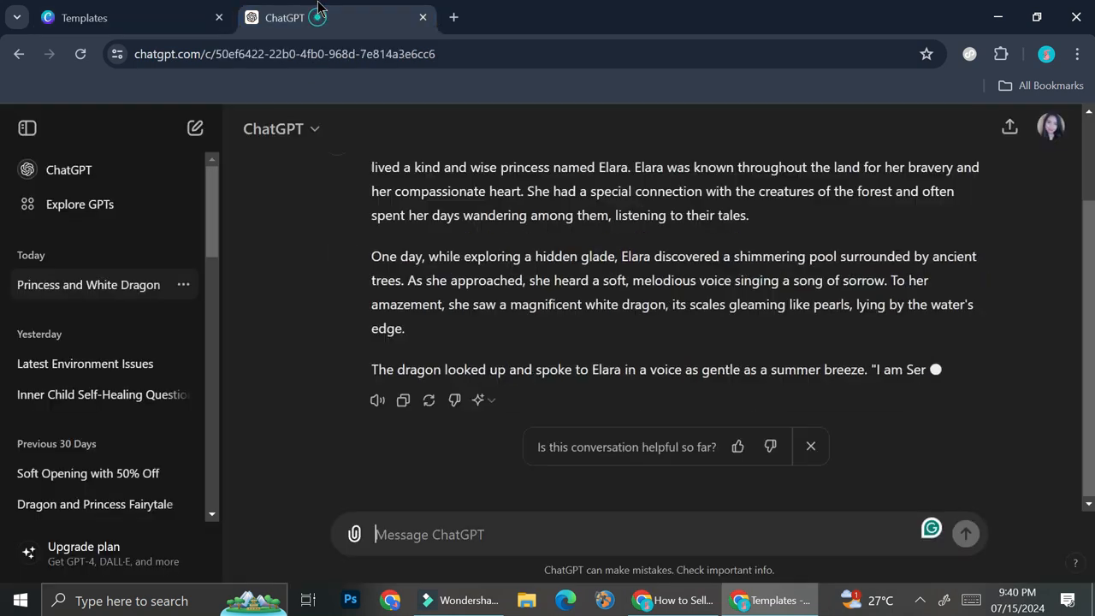
{"action": "scroll", "coordinate": [691, 363], "scroll_direction": "up", "scroll_amount": 2}
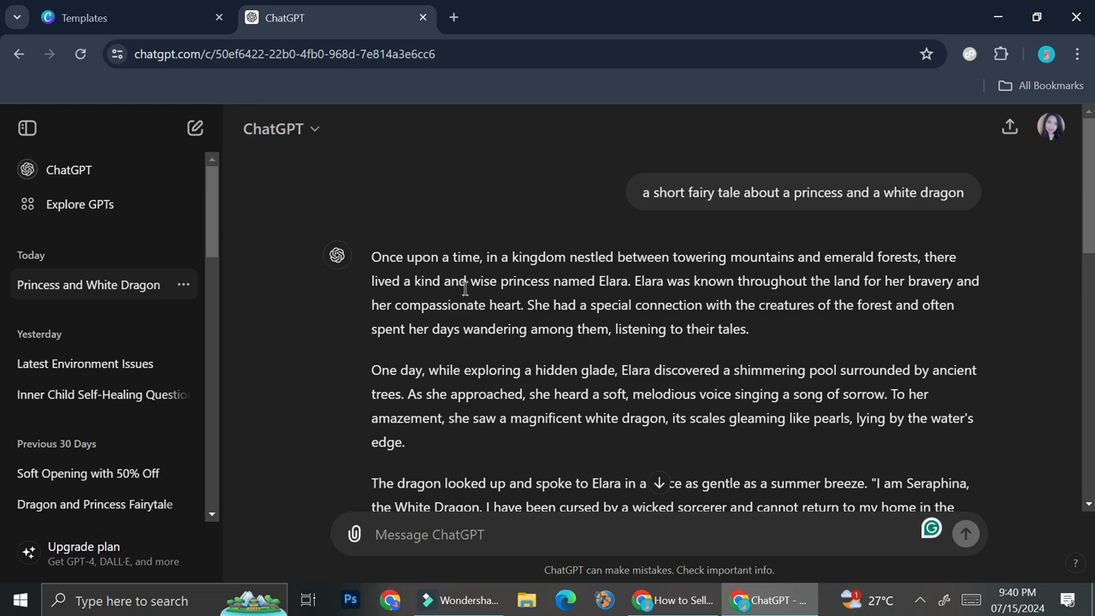
{"action": "scroll", "coordinate": [571, 349], "scroll_direction": "down", "scroll_amount": 5}
{"action": "scroll", "coordinate": [571, 349], "scroll_direction": "down", "scroll_amount": 3}
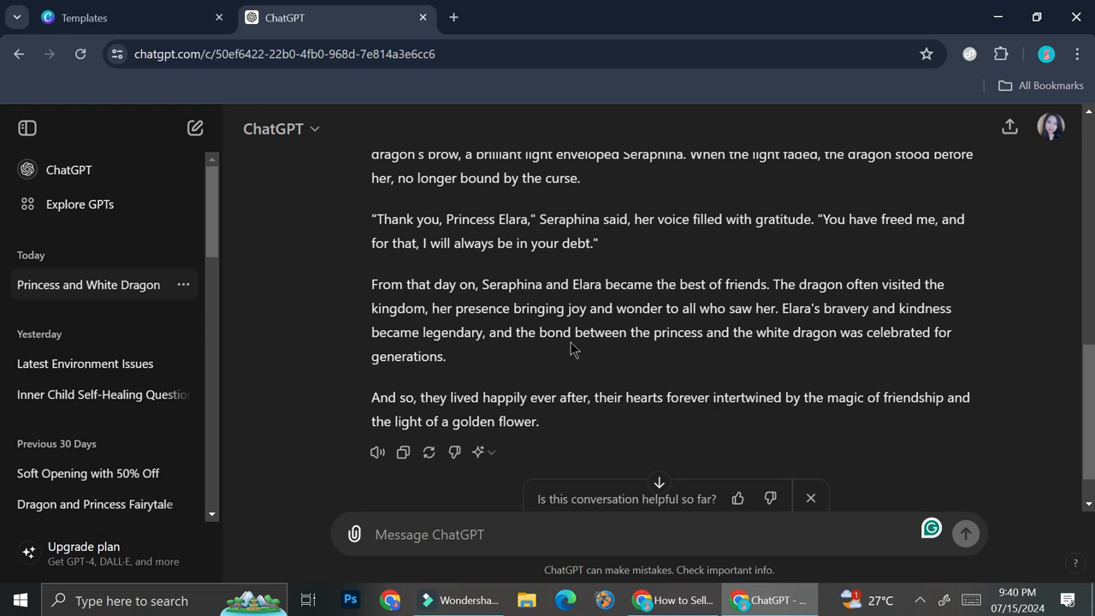
{"action": "scroll", "coordinate": [571, 349], "scroll_direction": "up", "scroll_amount": 10}
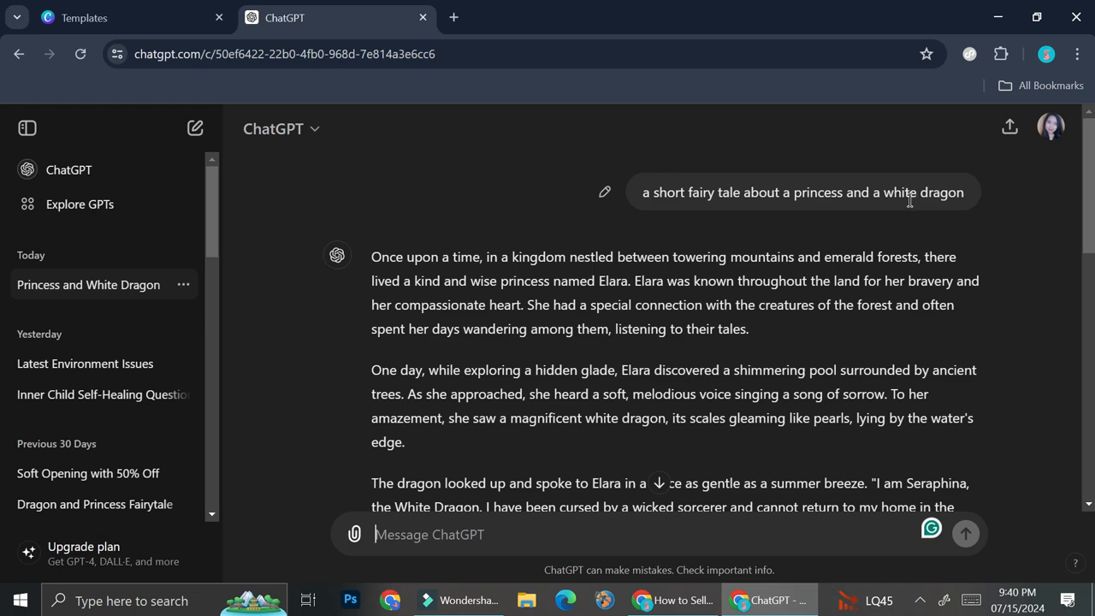
- Return to Canva and open the Colorful Watercolor fairy Tale Creative Portfolio Presentation template for customising
{"action": "left_click", "coordinate": [122, 17]}
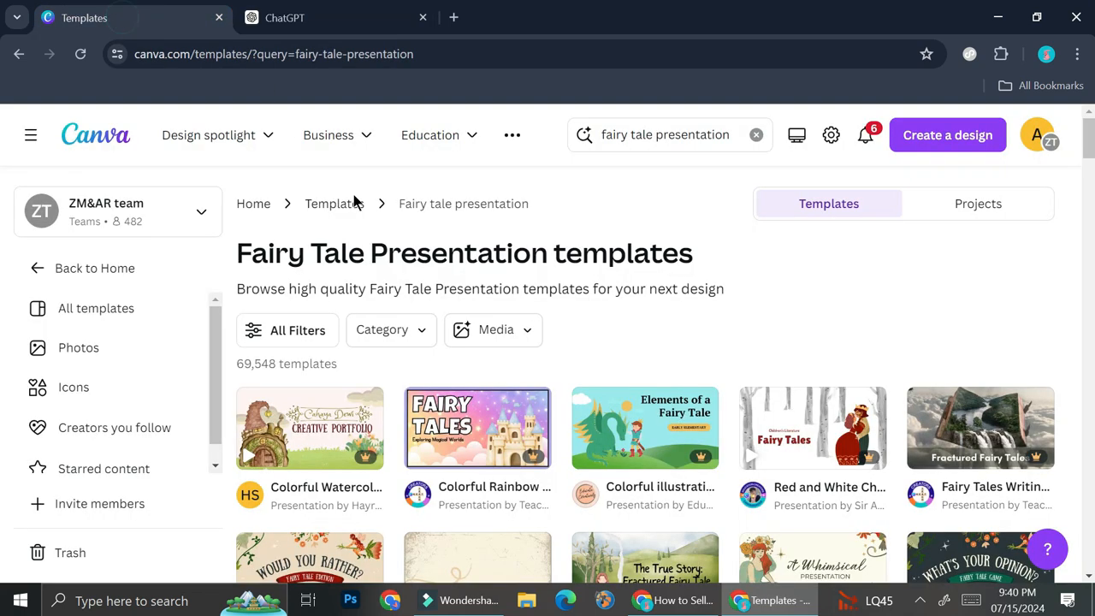
{"action": "scroll", "coordinate": [605, 385], "scroll_direction": "down", "scroll_amount": 1}
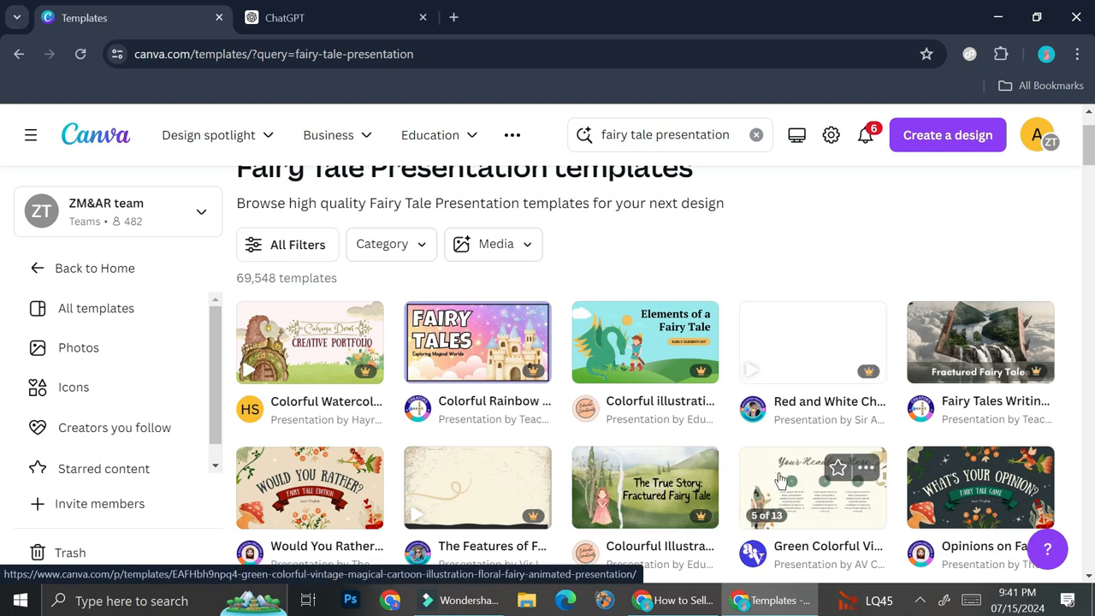
{"action": "left_click", "coordinate": [291, 339]}
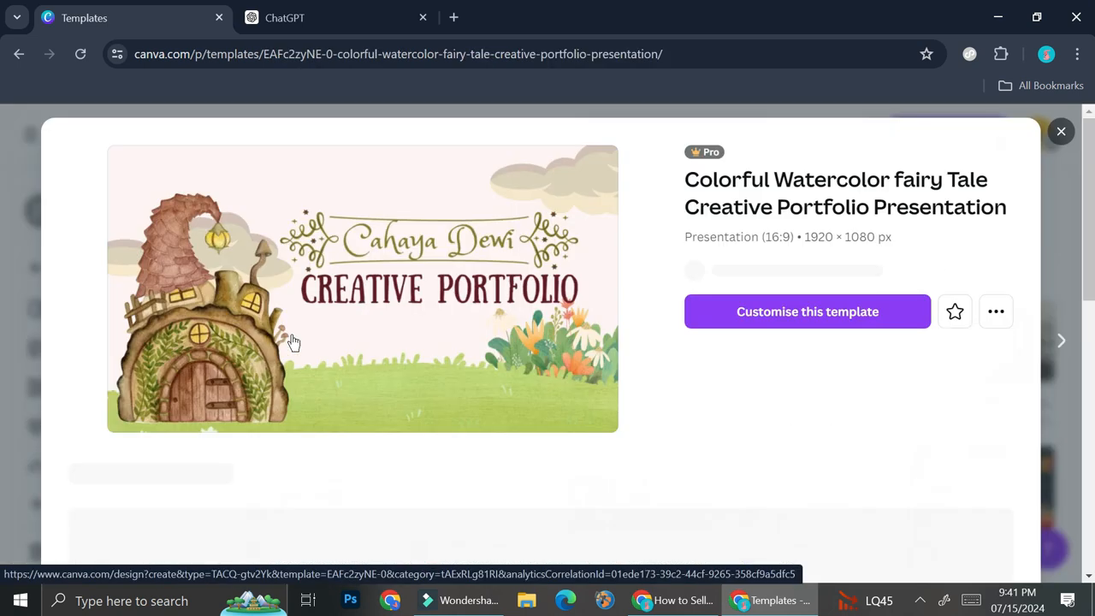
{"action": "left_click", "coordinate": [740, 322]}
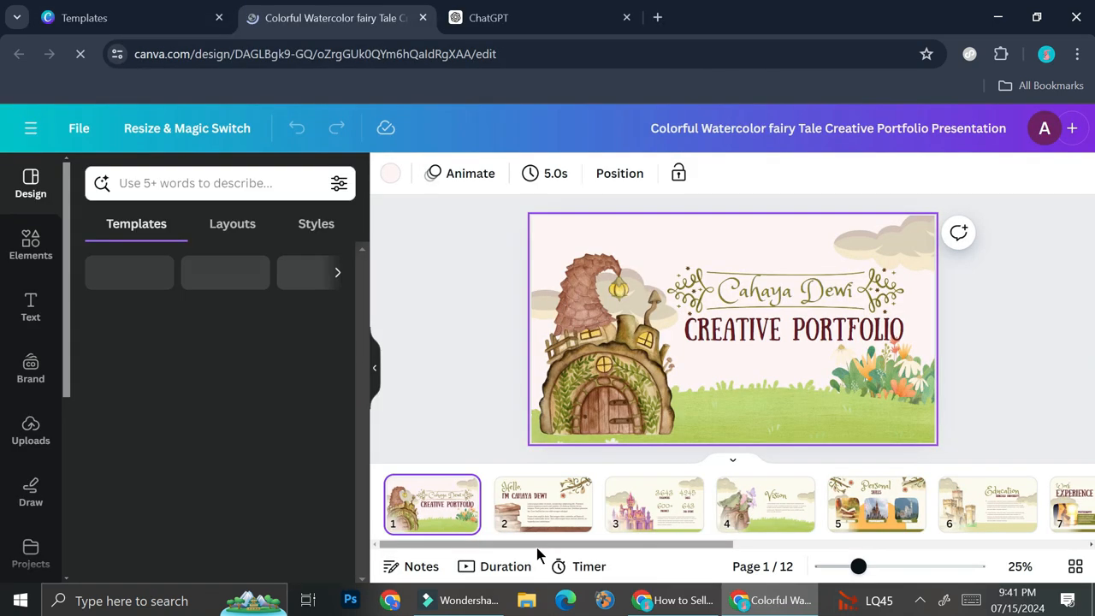
{"action": "left_click_drag", "start_coordinate": [609, 543], "coordinate": [465, 554]}
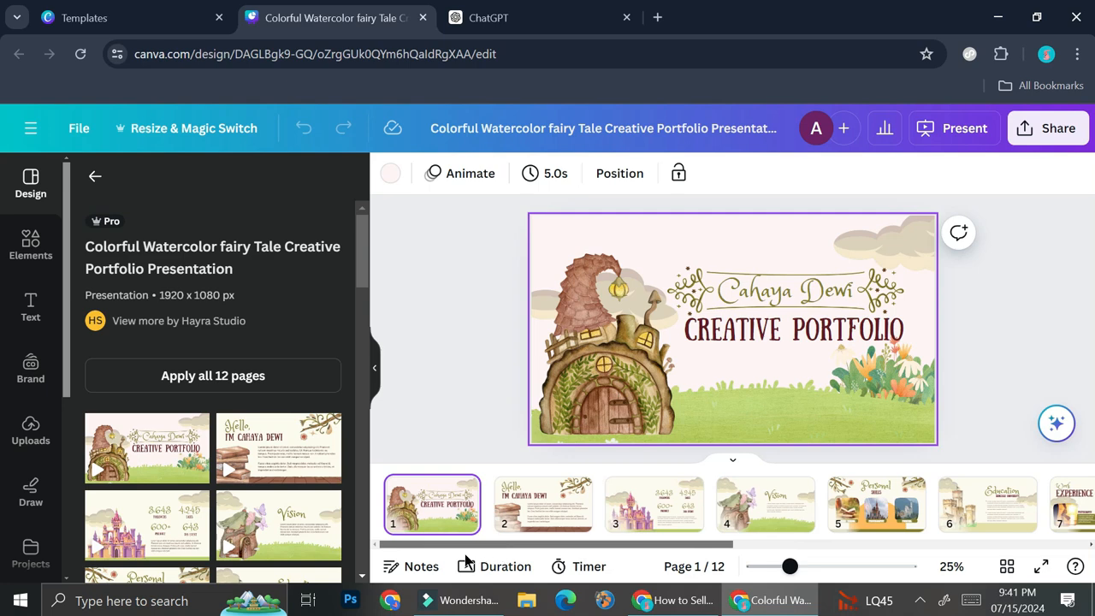
- Replace the placeholder name in the ornamental frame on the first page with "Elara"
{"action": "left_click", "coordinate": [785, 289]}
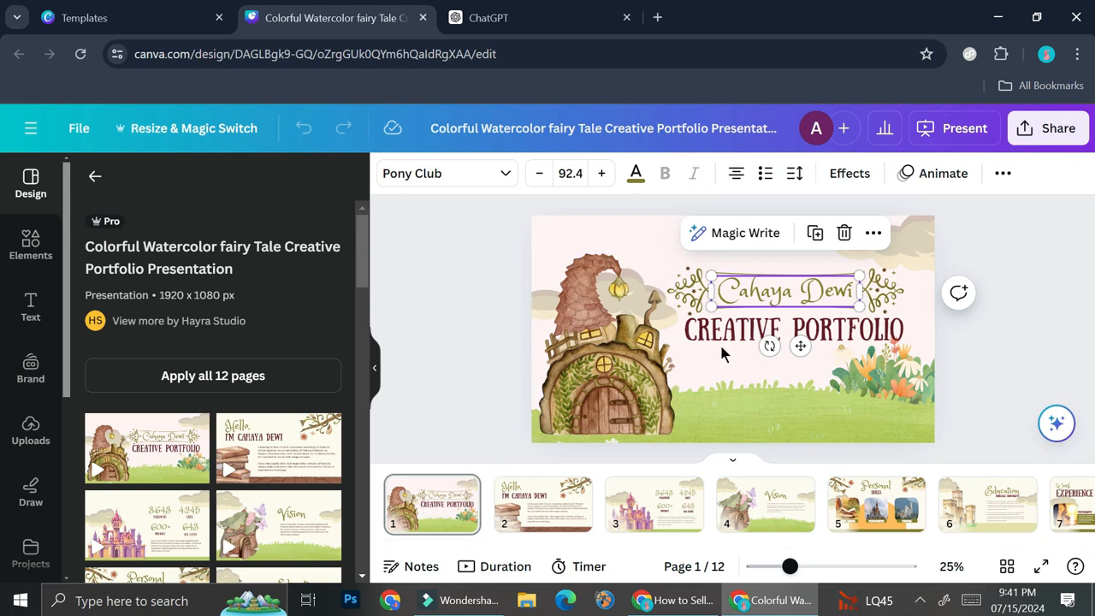
{"action": "double_click", "coordinate": [797, 289]}
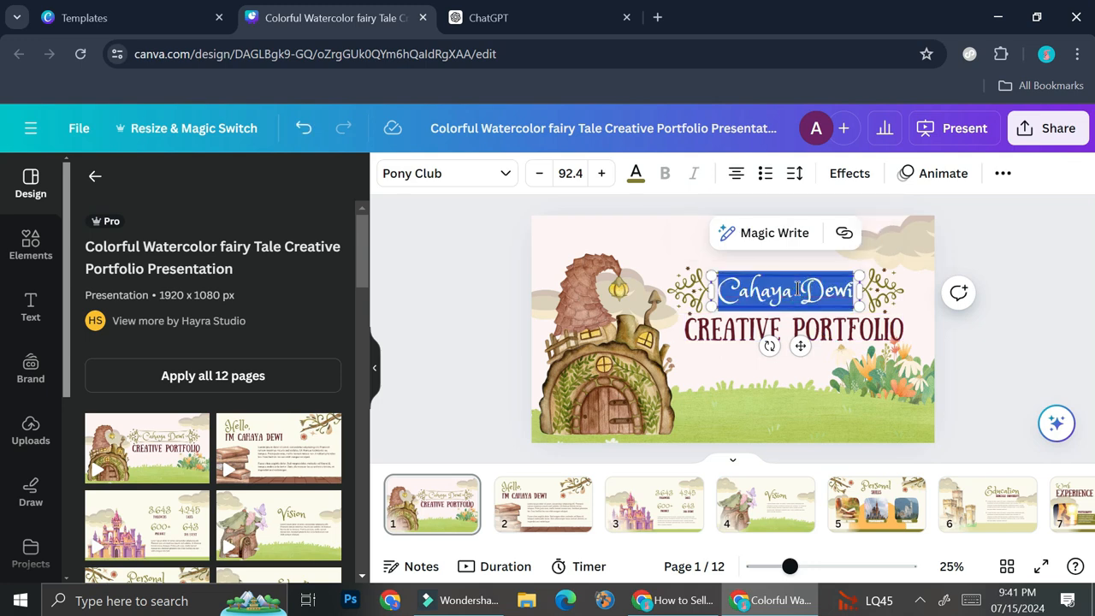
{"action": "type", "text": "The Pr"}
{"action": "key", "text": "BackSpace"}
{"action": "key", "text": "BackSpace"}
{"action": "key", "text": "BackSpace"}
{"action": "key", "text": "BackSpace"}
{"action": "key", "text": "BackSpace"}
{"action": "key", "text": "BackSpace"}
{"action": "type", "text": "Elara"}
- Replace the "CREATIVE PORTFOLIO" heading on the first page with "THE WHITE DRAGON"
{"action": "double_click", "coordinate": [792, 327]}
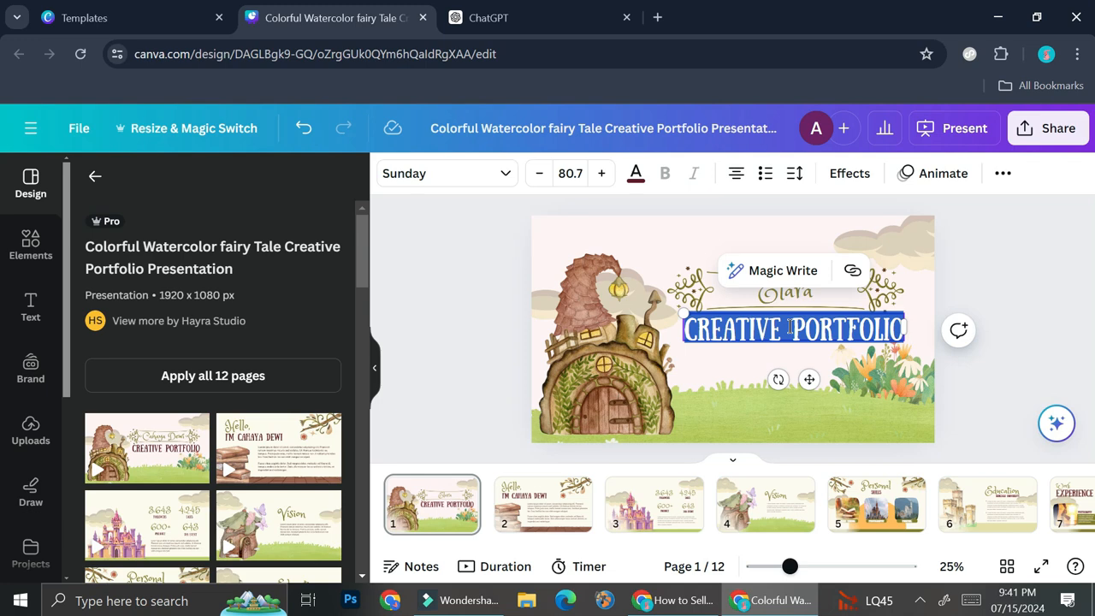
{"action": "key", "text": "BackSpace"}
{"action": "type", "text": "THE WHITE DRAGON"}
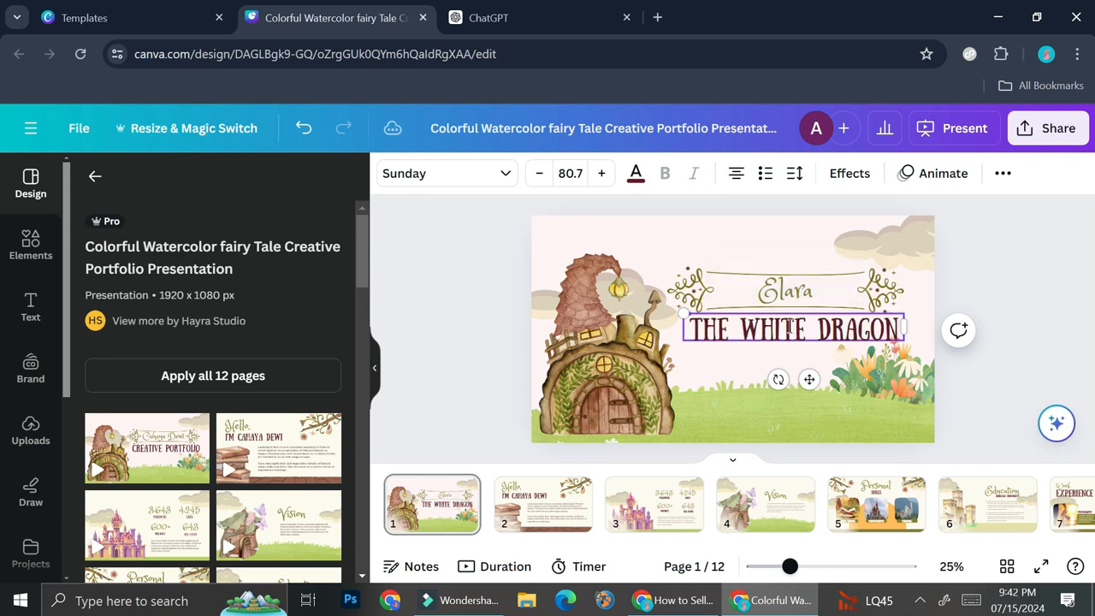
- Apply the orange document colour to the middle of the word "Elara" on the first page
{"action": "left_click", "coordinate": [773, 284]}
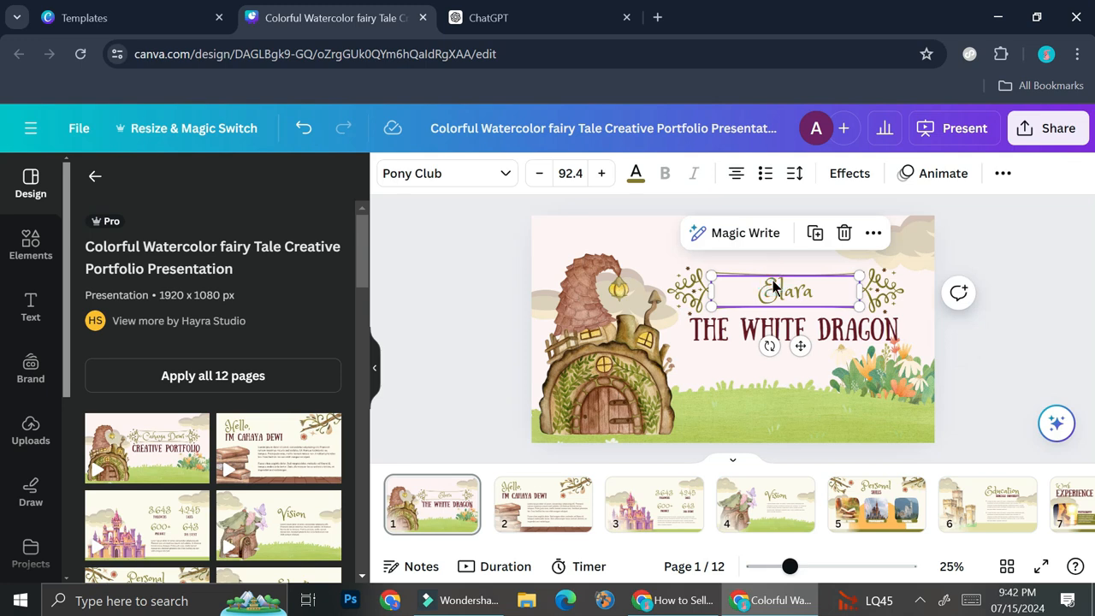
{"action": "left_click", "coordinate": [772, 285]}
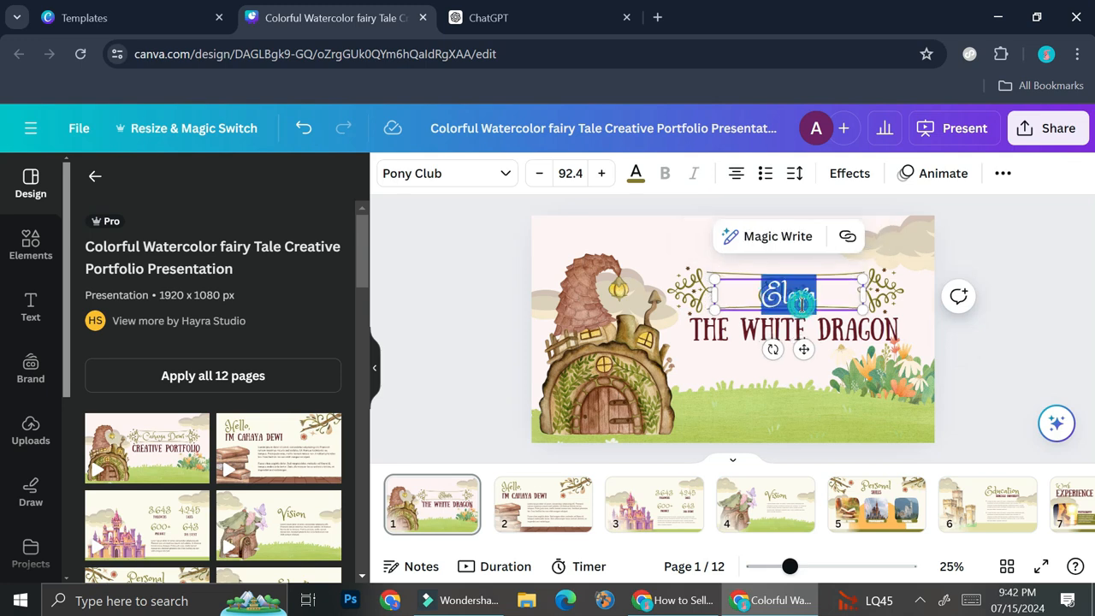
{"action": "left_click", "coordinate": [801, 306]}
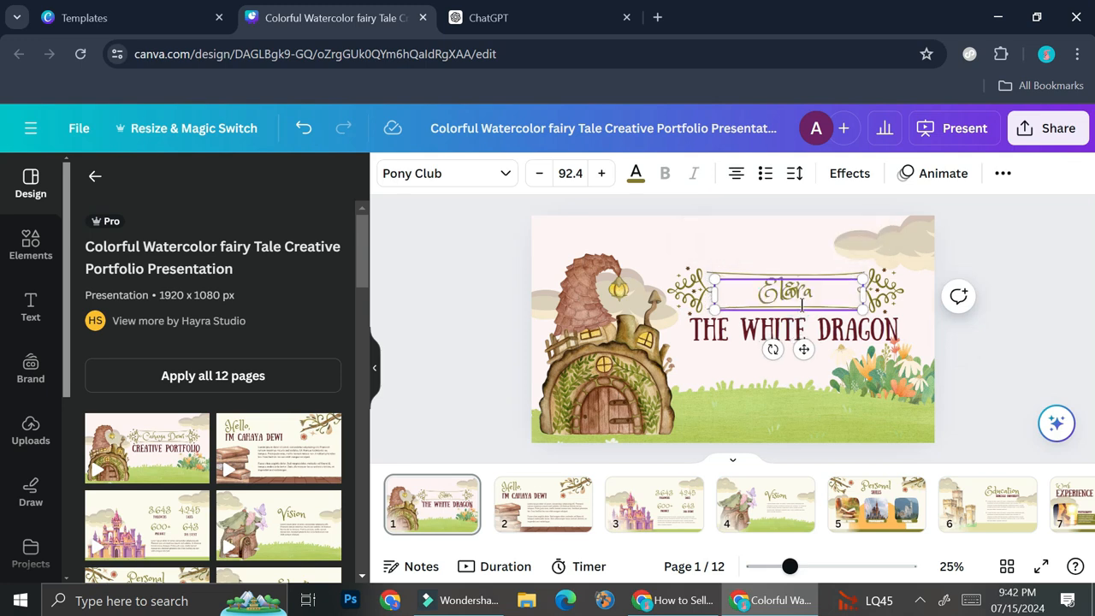
{"action": "left_click", "coordinate": [637, 177]}
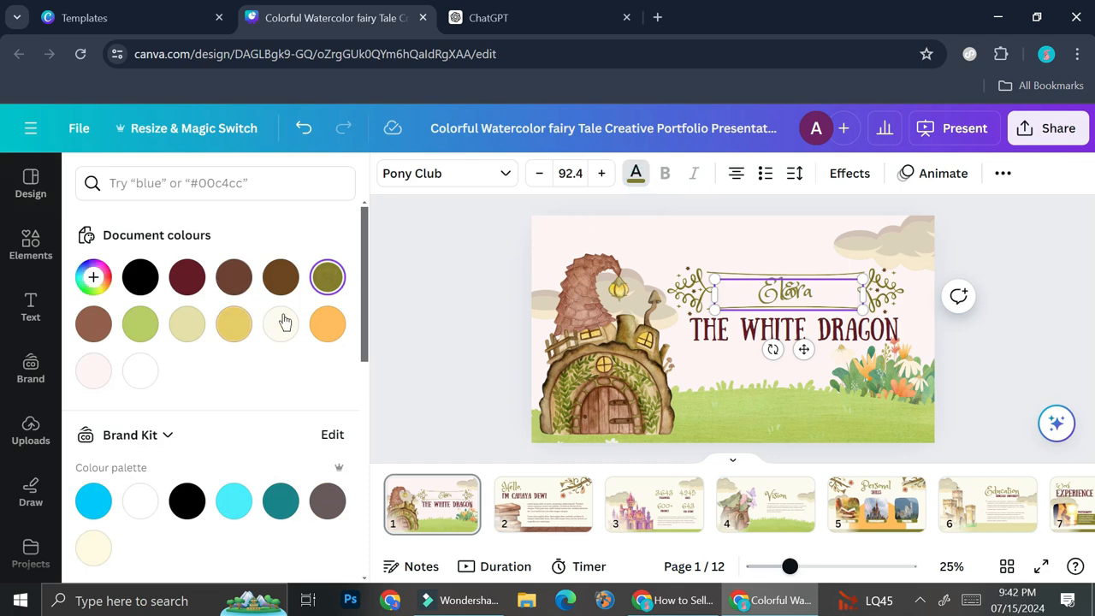
{"action": "left_click", "coordinate": [140, 323]}
{"action": "left_click", "coordinate": [336, 324]}
{"action": "double_click", "coordinate": [813, 299]}
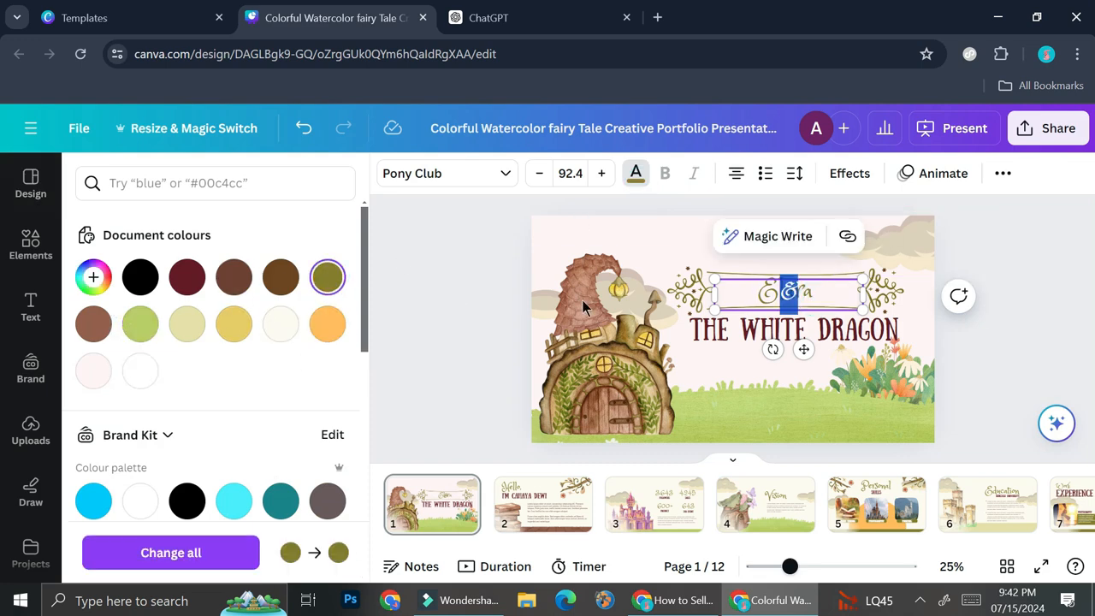
{"action": "left_click", "coordinate": [327, 324]}
{"action": "left_click", "coordinate": [859, 395]}
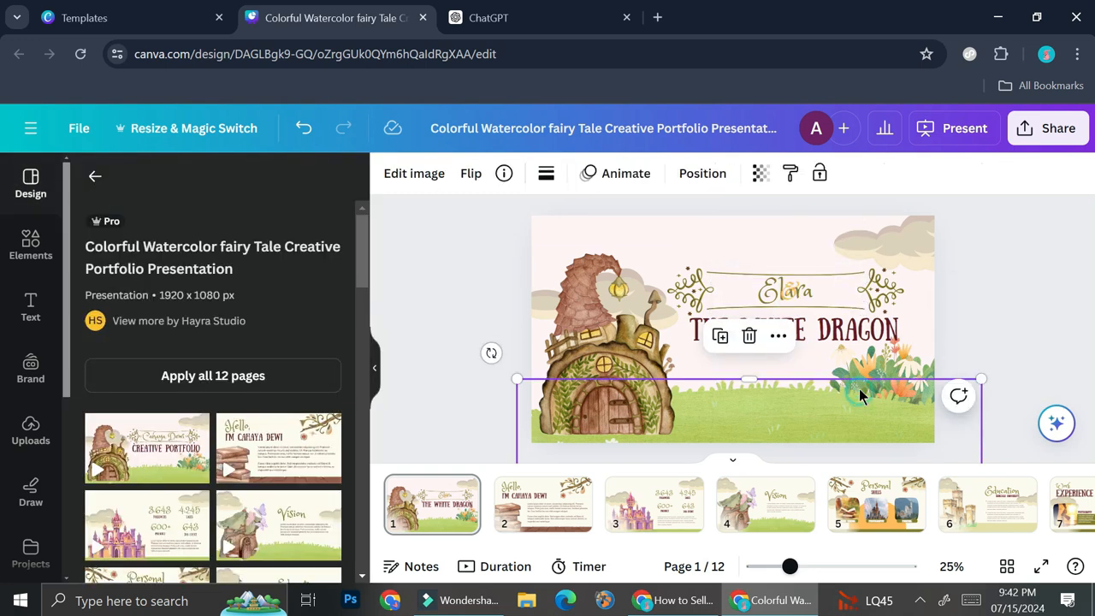
- Move the orange "&" on the first page below "Elara" and enlarge it to font size 107
{"action": "left_click", "coordinate": [793, 298]}
{"action": "left_click_drag", "start_coordinate": [792, 312], "coordinate": [794, 313]}
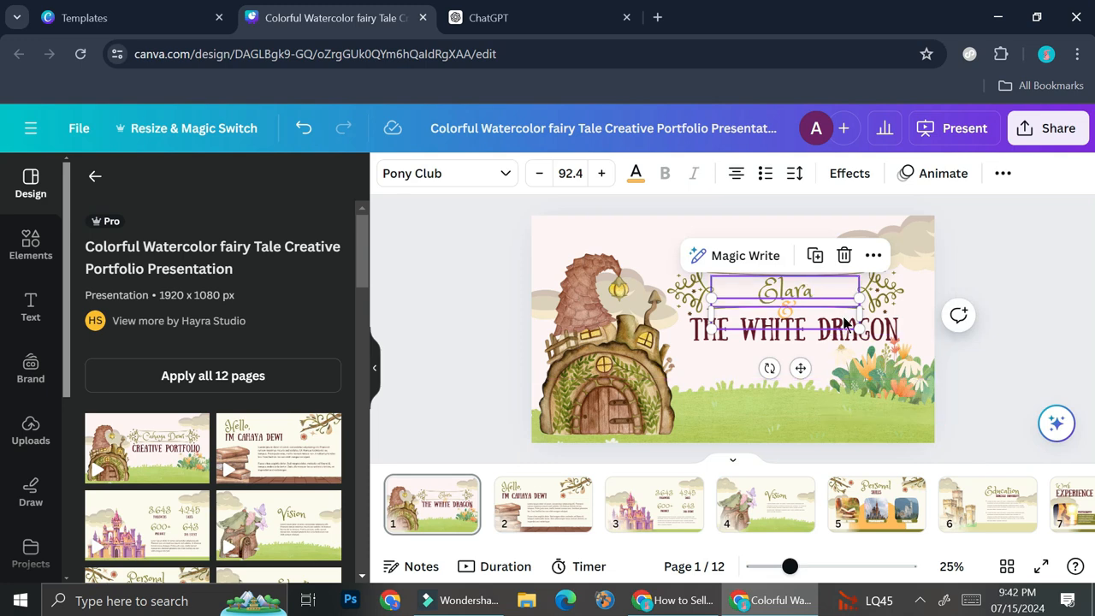
{"action": "left_click_drag", "start_coordinate": [859, 299], "coordinate": [881, 274]}
{"action": "left_click_drag", "start_coordinate": [816, 301], "coordinate": [805, 304]}
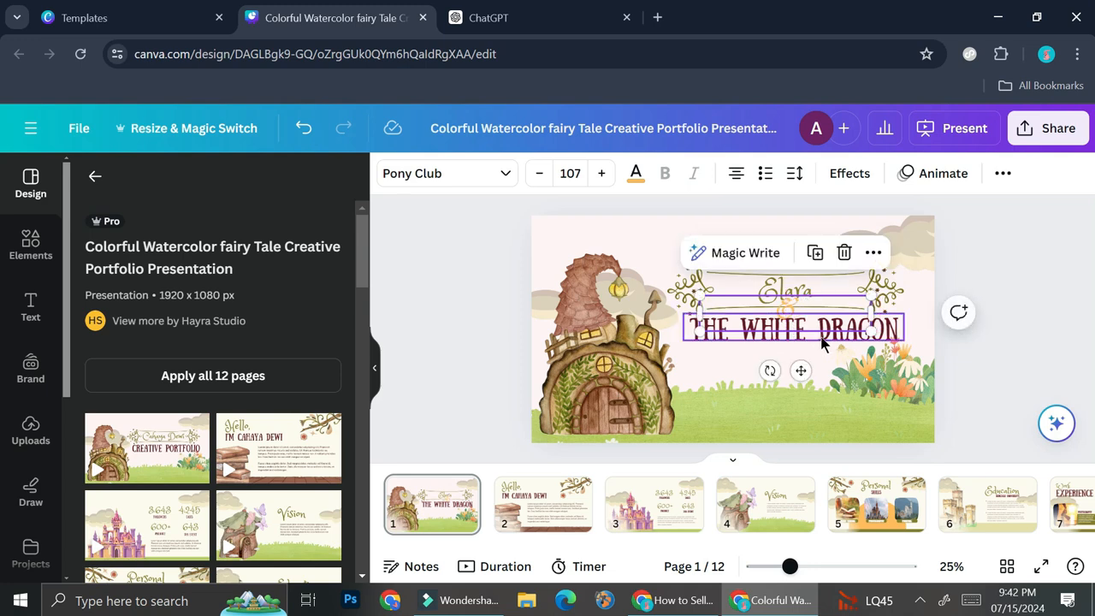
- Lower the "THE WHITE DRAGON" heading slightly and centre the "&" between it and the framed name "Elara"
{"action": "left_click", "coordinate": [821, 342]}
{"action": "left_click_drag", "start_coordinate": [821, 342], "coordinate": [821, 358]}
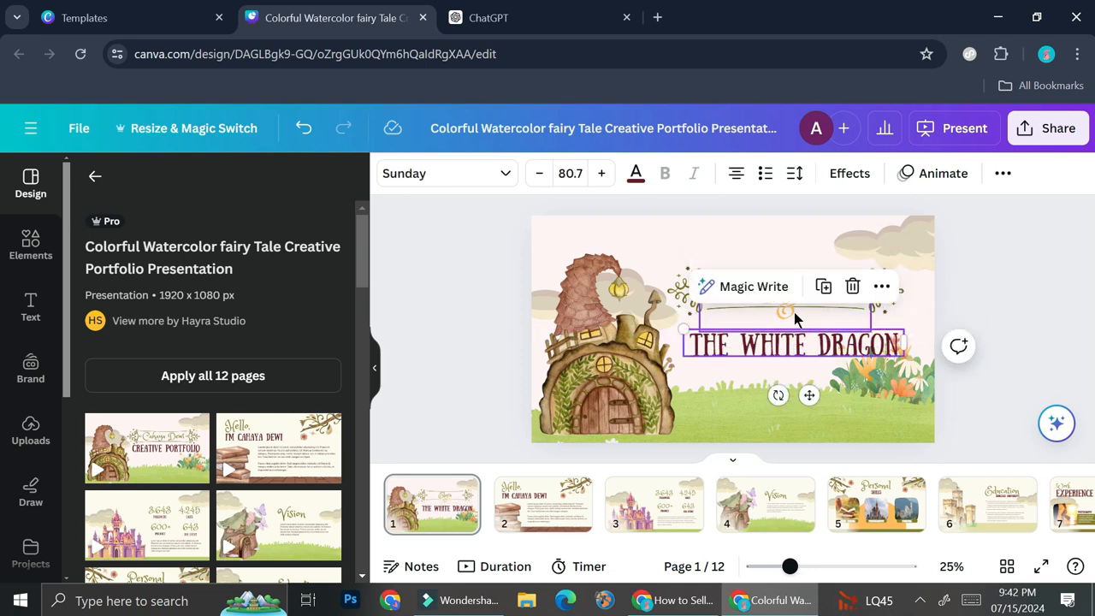
{"action": "left_click", "coordinate": [794, 319]}
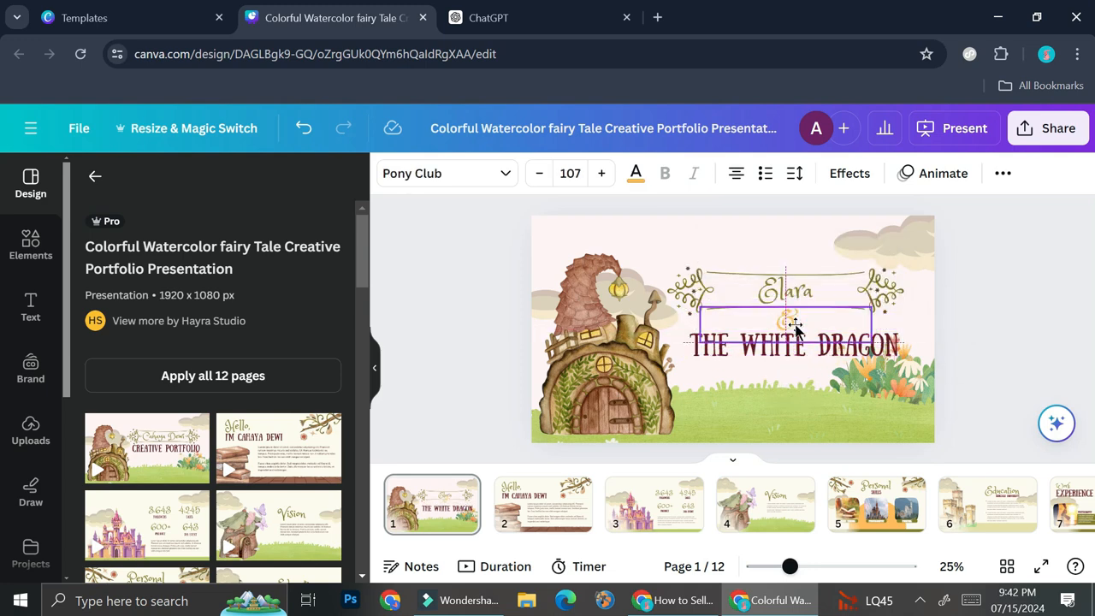
{"action": "left_click", "coordinate": [839, 405]}
{"action": "left_click", "coordinate": [992, 335]}
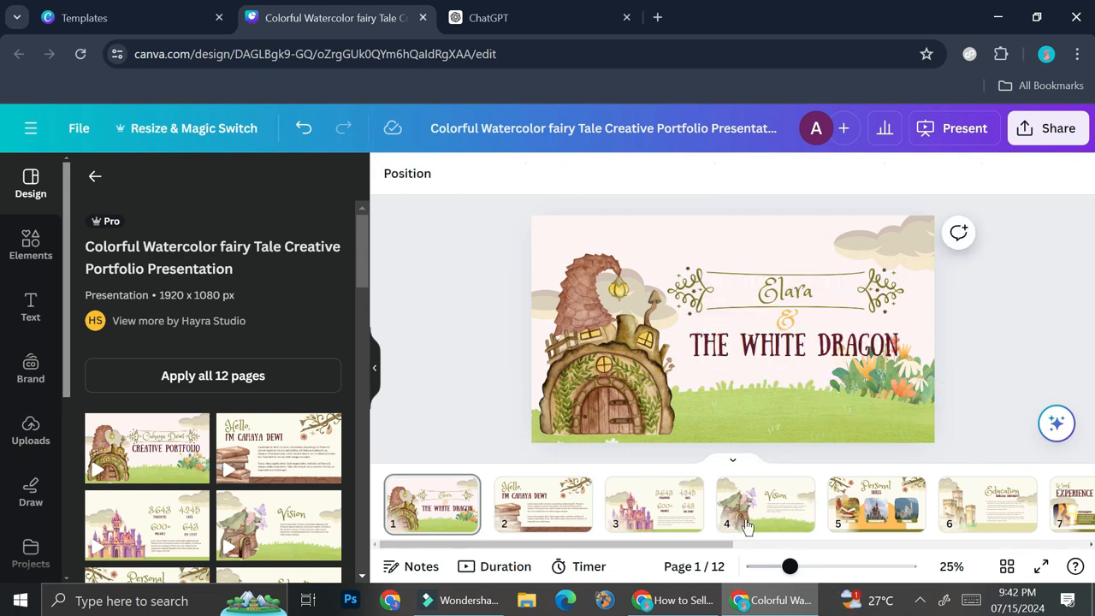
- Open page 2 of the design, and copy the opening paragraph of the fairy tale from ChatGPT
{"action": "left_click_drag", "start_coordinate": [662, 543], "coordinate": [581, 578]}
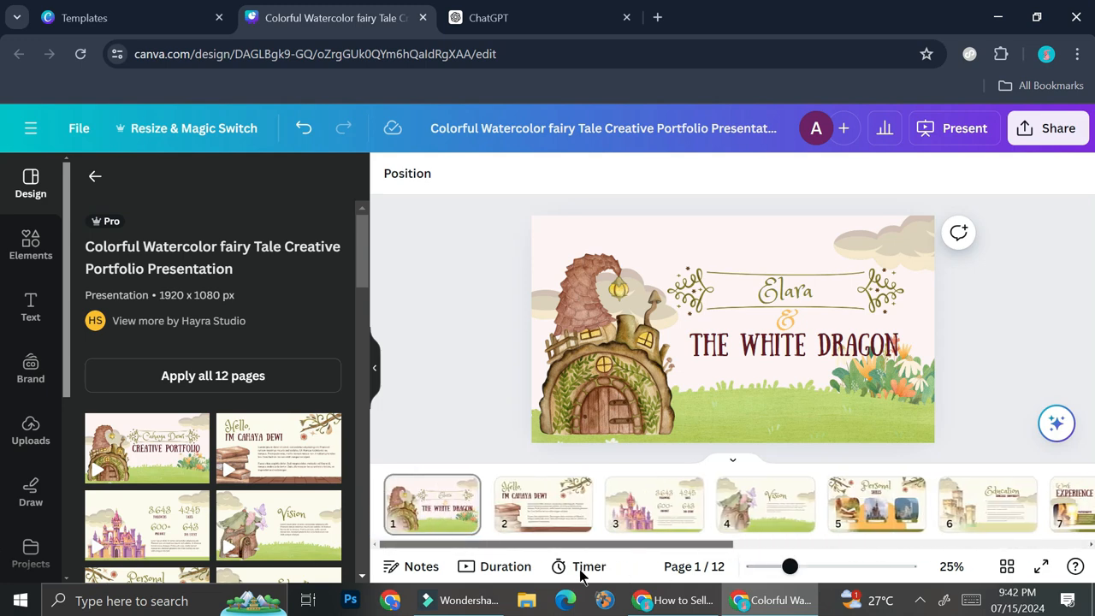
{"action": "left_click", "coordinate": [578, 528]}
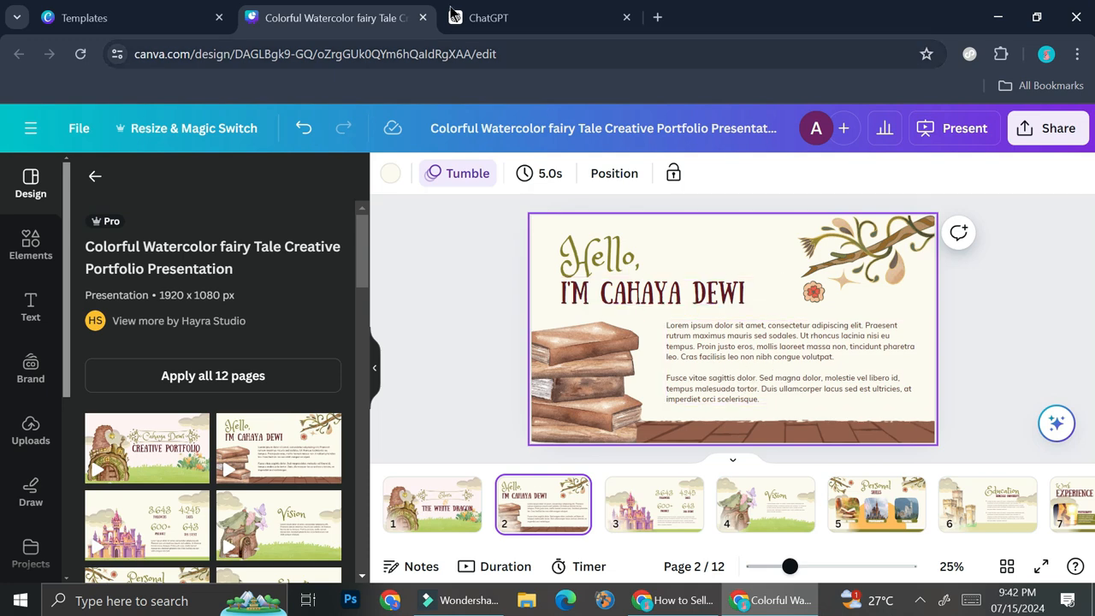
{"action": "key", "text": "ctrl+Tab"}
{"action": "left_click_drag", "start_coordinate": [767, 333], "coordinate": [335, 276]}
{"action": "key", "text": "ctrl+c"}
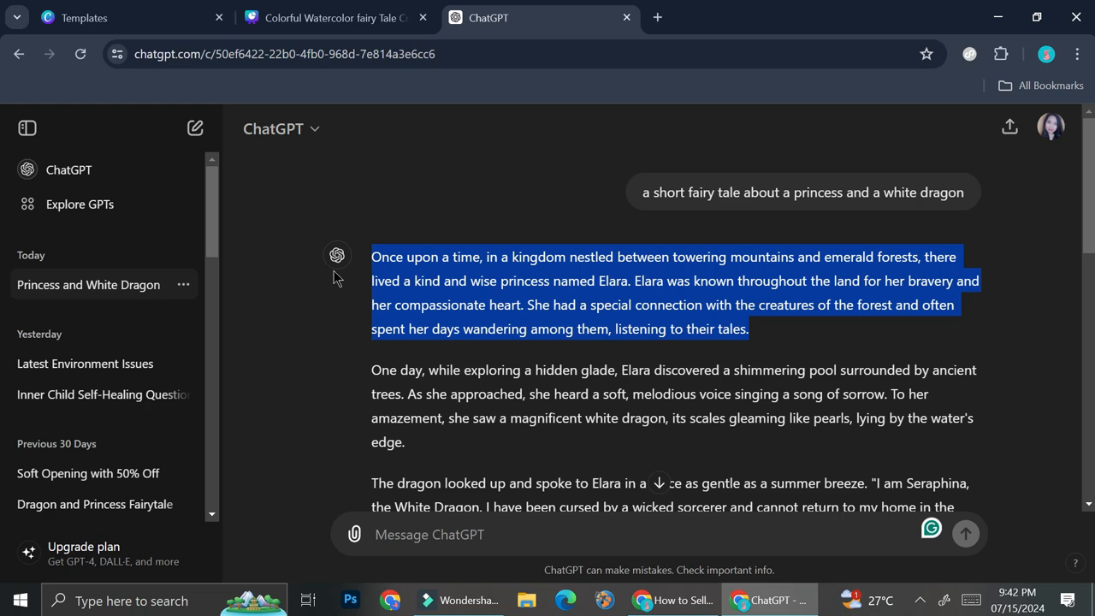
- Back in Canva, replace the placeholder body text on page 2 with the copied "Once upon a time" paragraph
{"action": "left_click", "coordinate": [273, 16]}
{"action": "double_click", "coordinate": [759, 359]}
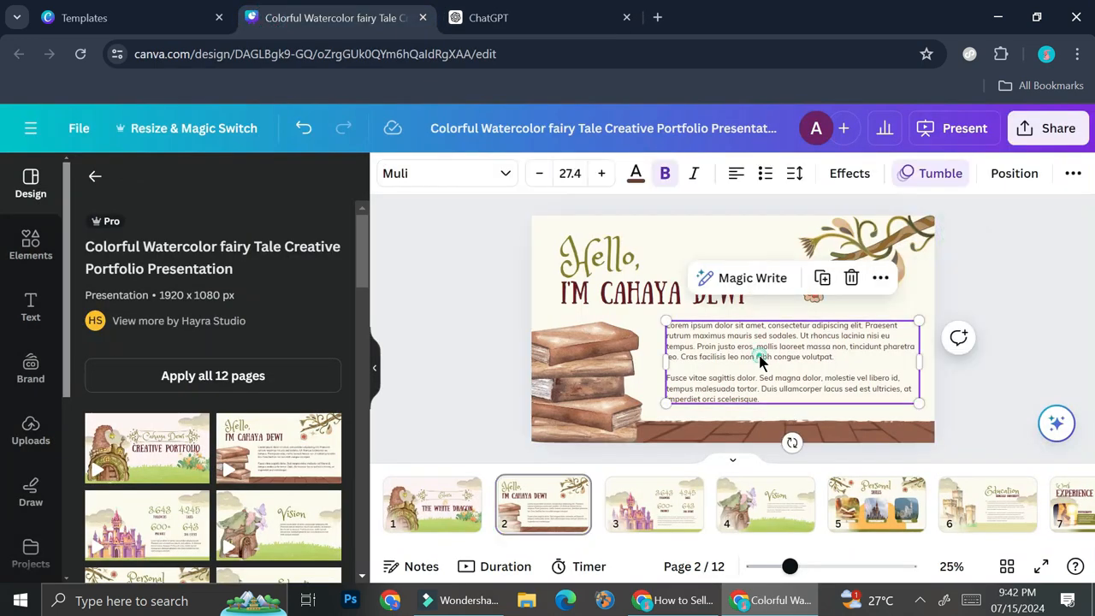
{"action": "key", "text": "ctrl+v"}
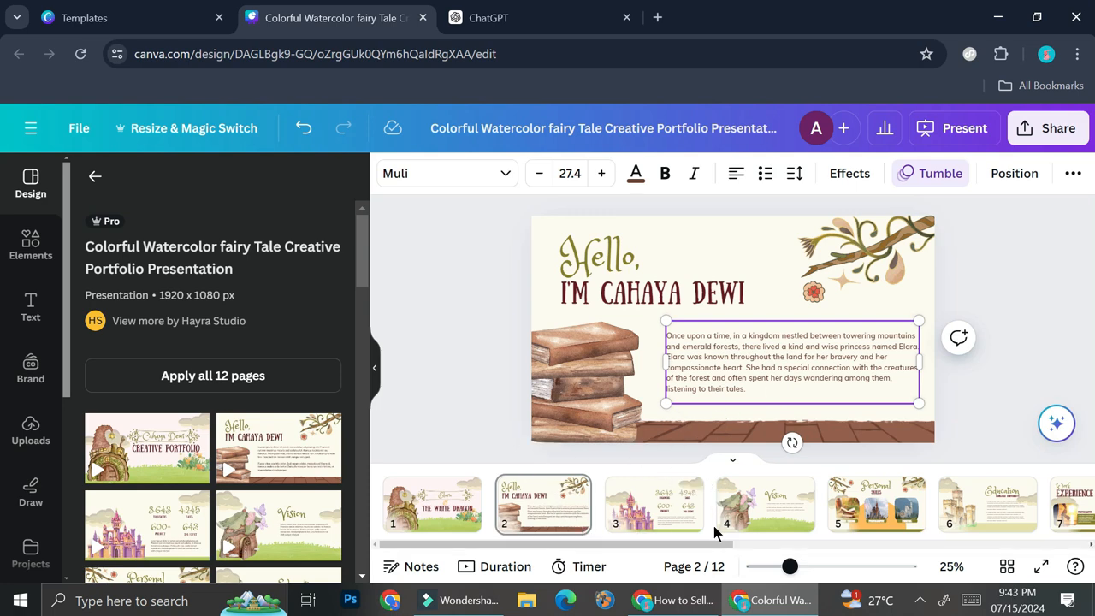
- Upload the voiceover recording REC_20240715_215322.m4a to the design's uploads
{"action": "mouse_move", "coordinate": [717, 532]}
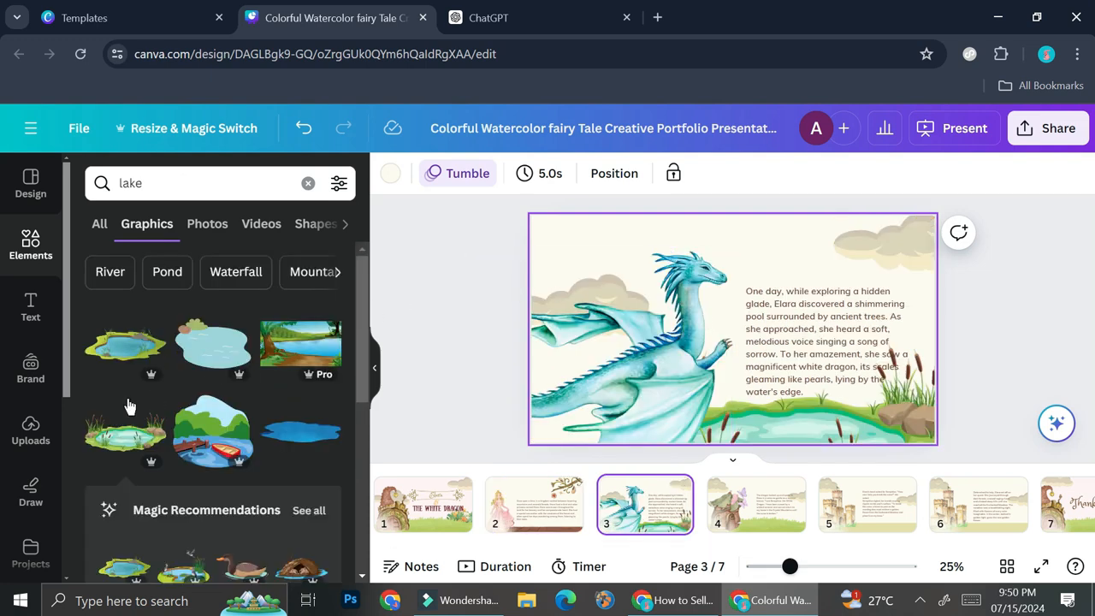
{"action": "left_click", "coordinate": [25, 437]}
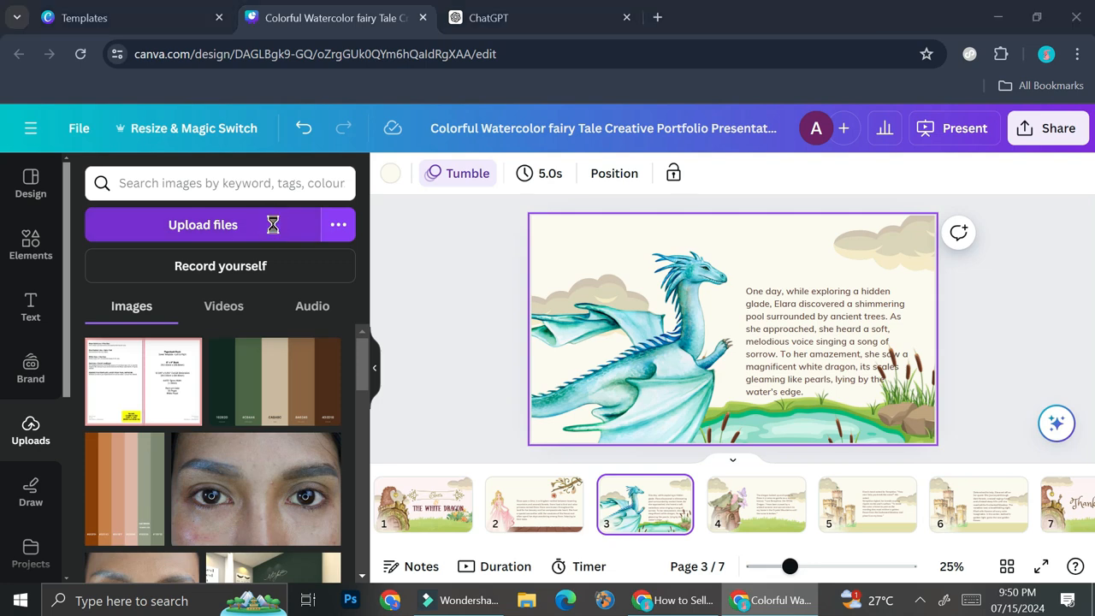
{"action": "left_click", "coordinate": [273, 227]}
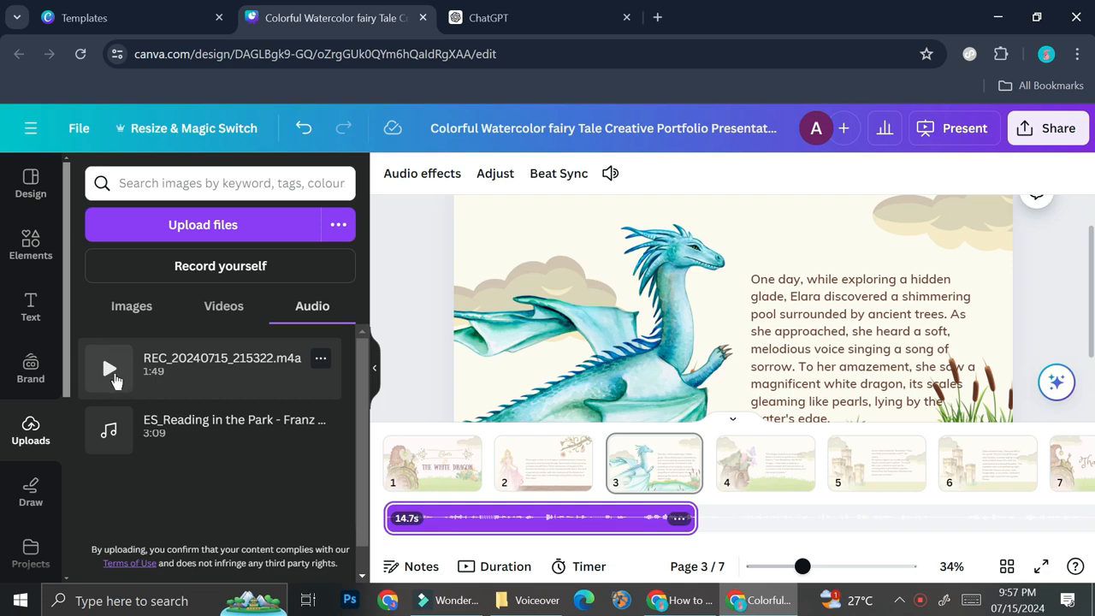
- Preview the REC_20240715_215322.m4a recording and extend its track on the timeline to 24.1 s
{"action": "left_click", "coordinate": [111, 369]}
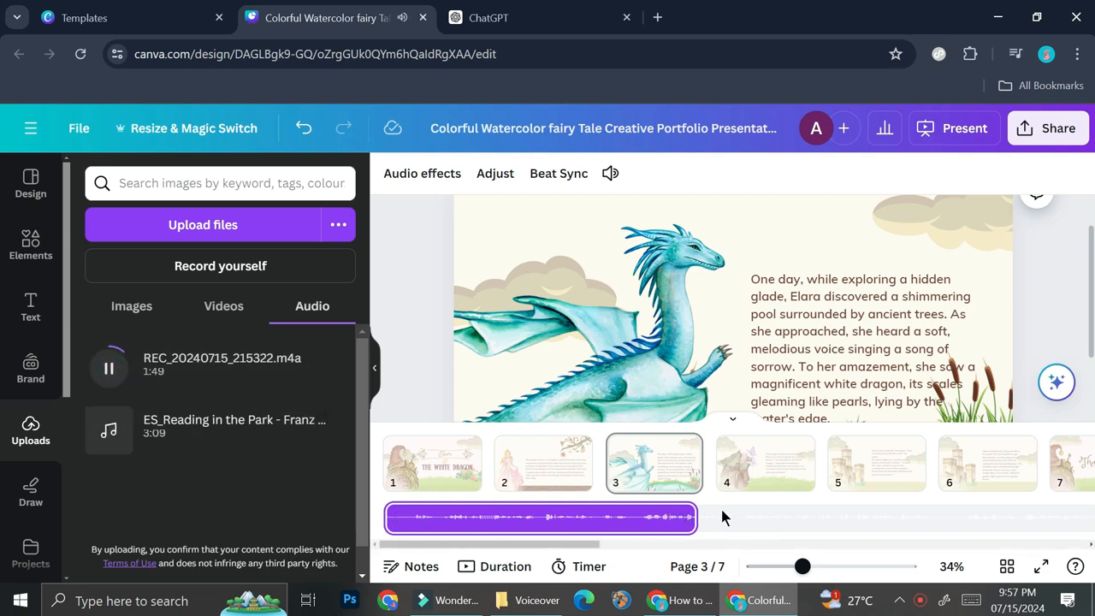
{"action": "left_click_drag", "start_coordinate": [691, 517], "coordinate": [906, 518]}
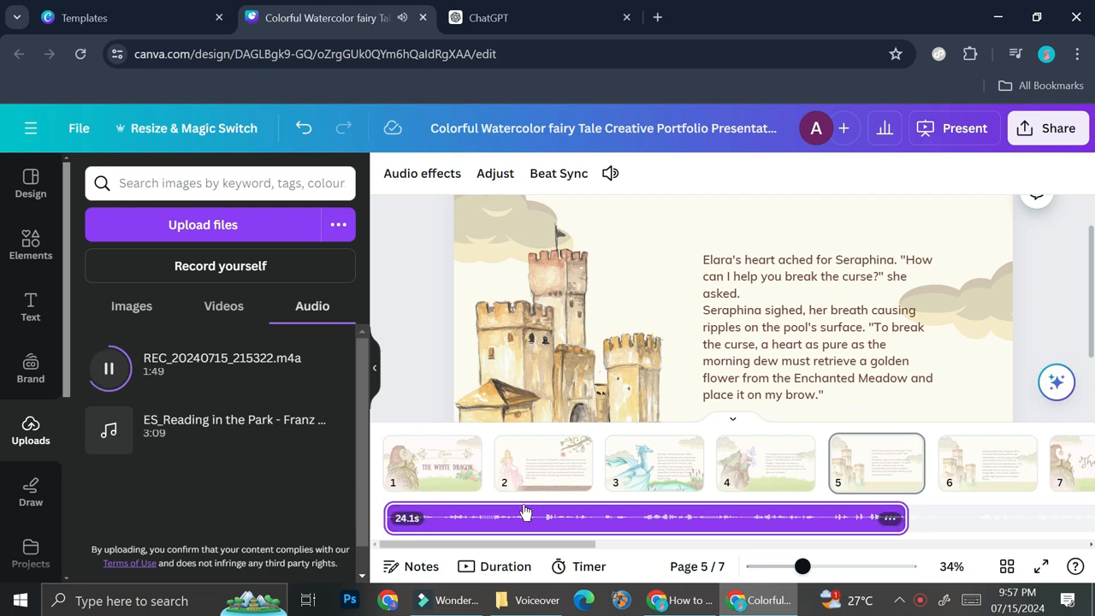
{"action": "left_click", "coordinate": [110, 370]}
- Shift the voiceover track to start near the beginning of page 2 and lengthen it to the end of page 7
{"action": "left_click_drag", "start_coordinate": [513, 531], "coordinate": [640, 523]}
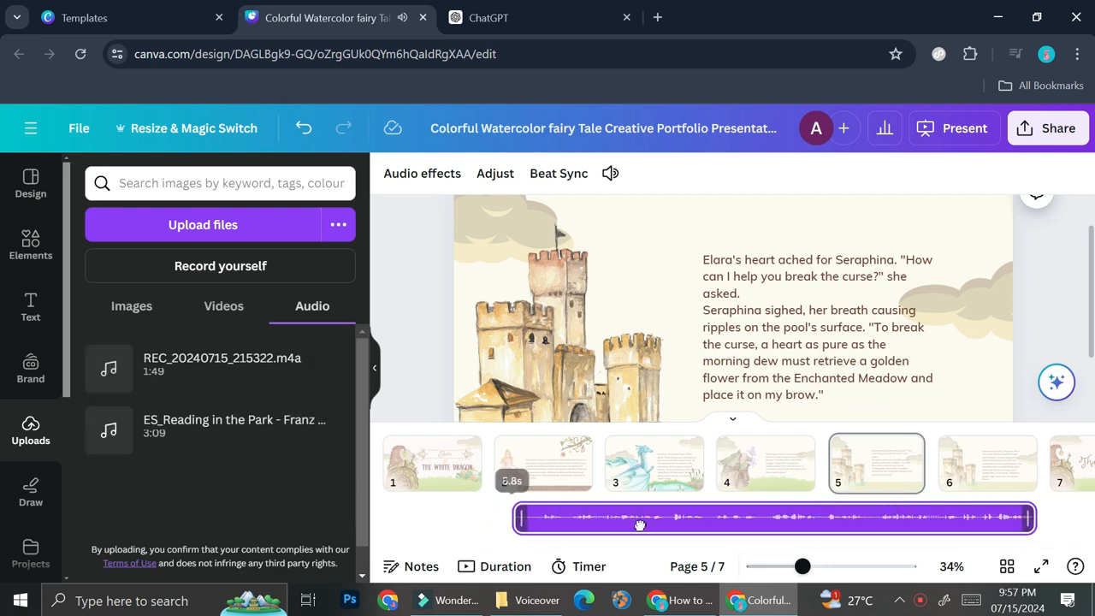
{"action": "left_click_drag", "start_coordinate": [517, 522], "coordinate": [396, 508]}
{"action": "left_click_drag", "start_coordinate": [528, 521], "coordinate": [619, 516]}
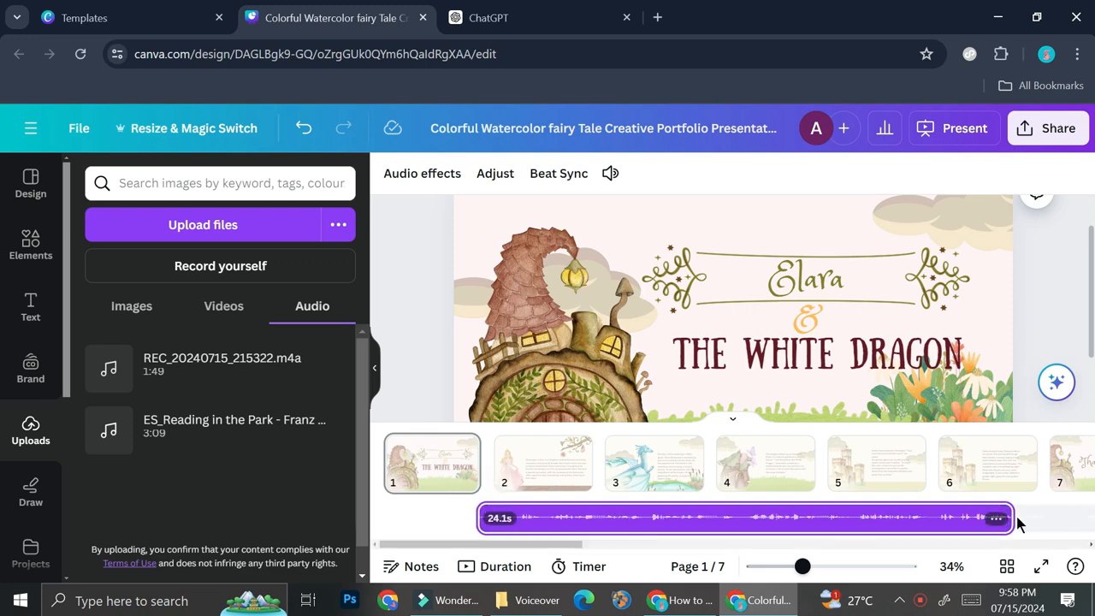
{"action": "left_click_drag", "start_coordinate": [1011, 519], "coordinate": [671, 518]}
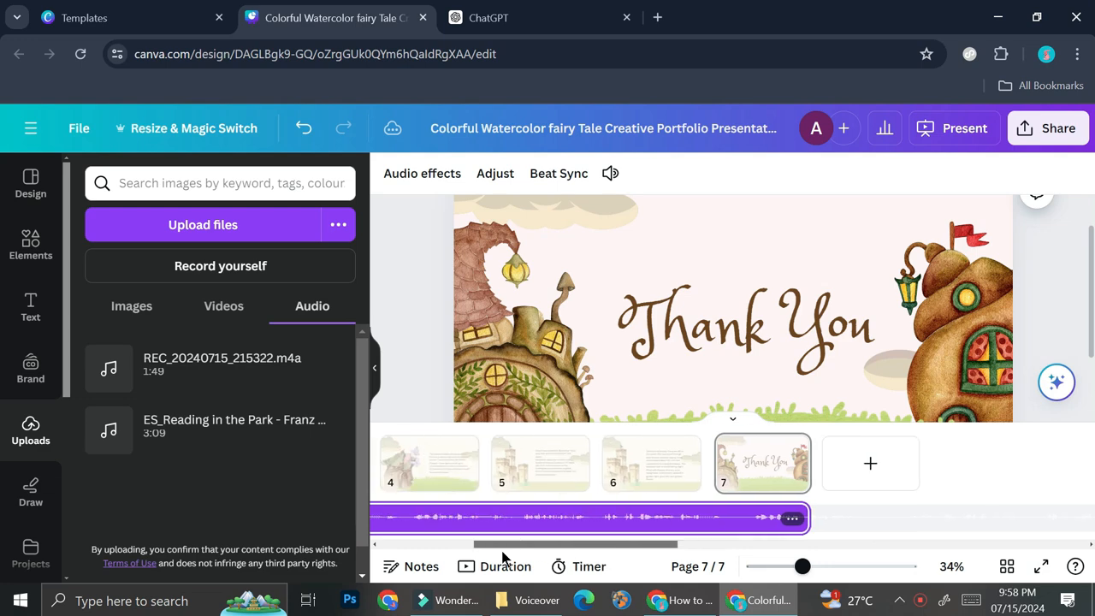
{"action": "double_click", "coordinate": [753, 513]}
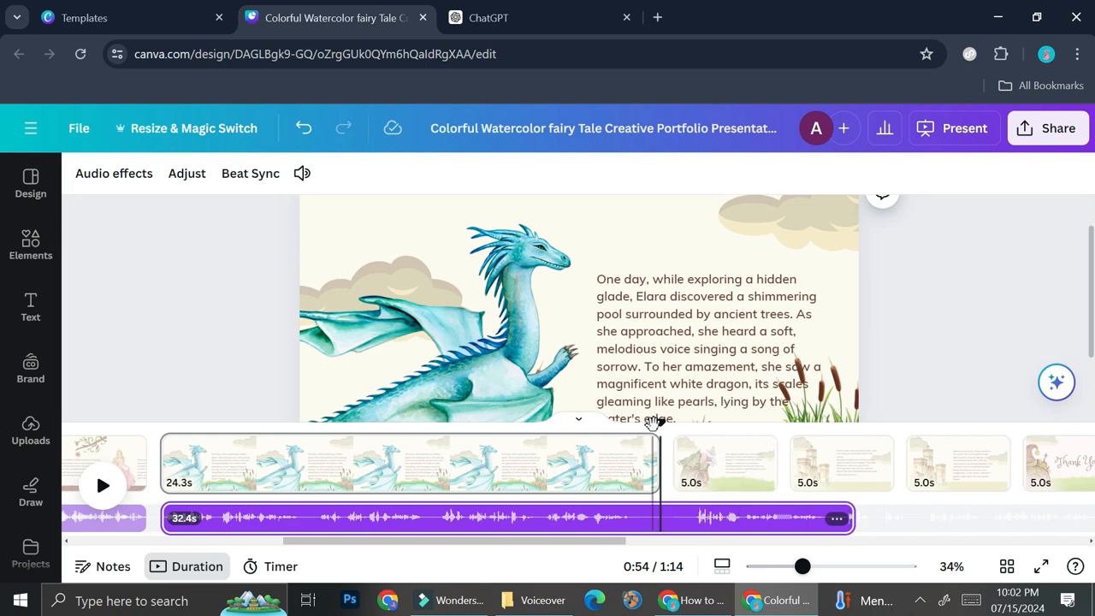
- Play back the narration from 0:49 on the dragon page to find where that page's recording ends
{"action": "left_click_drag", "start_coordinate": [662, 425], "coordinate": [642, 457]}
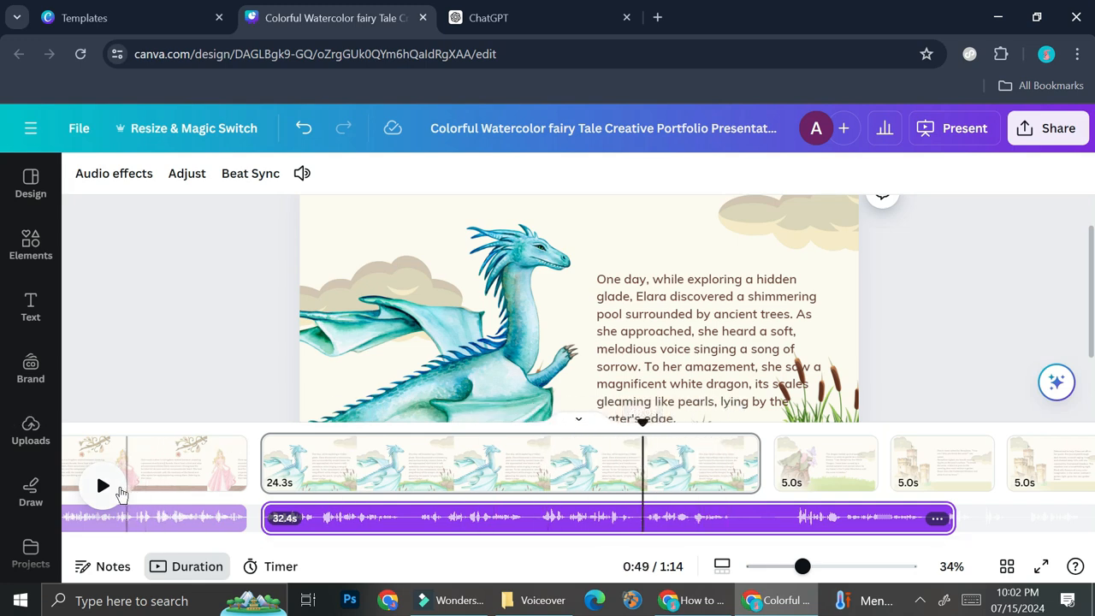
{"action": "left_click", "coordinate": [102, 485]}
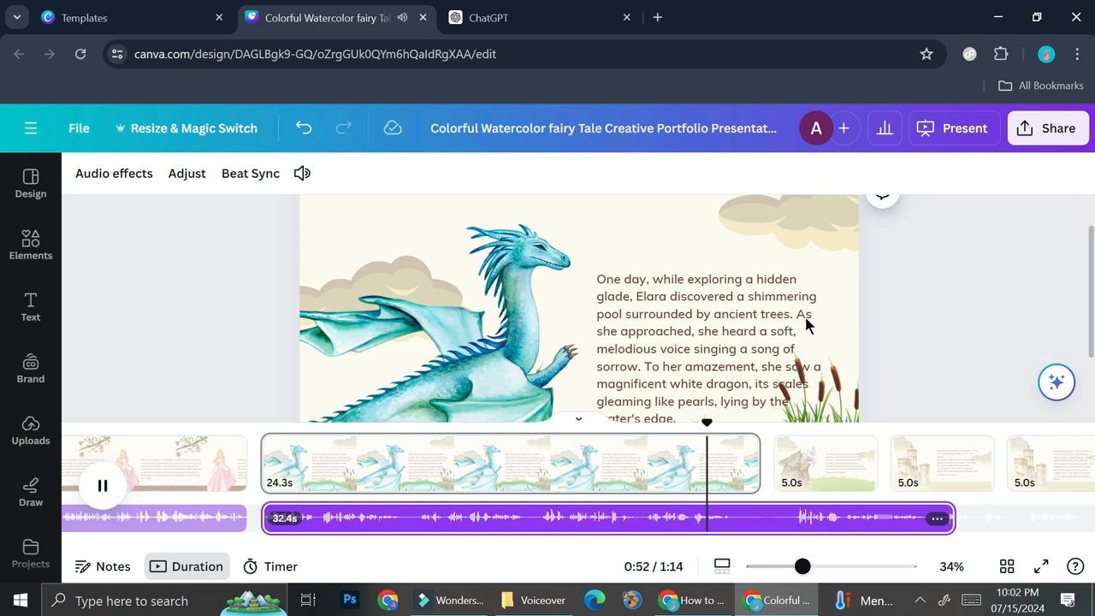
{"action": "scroll", "coordinate": [804, 314], "scroll_direction": "down", "scroll_amount": 2}
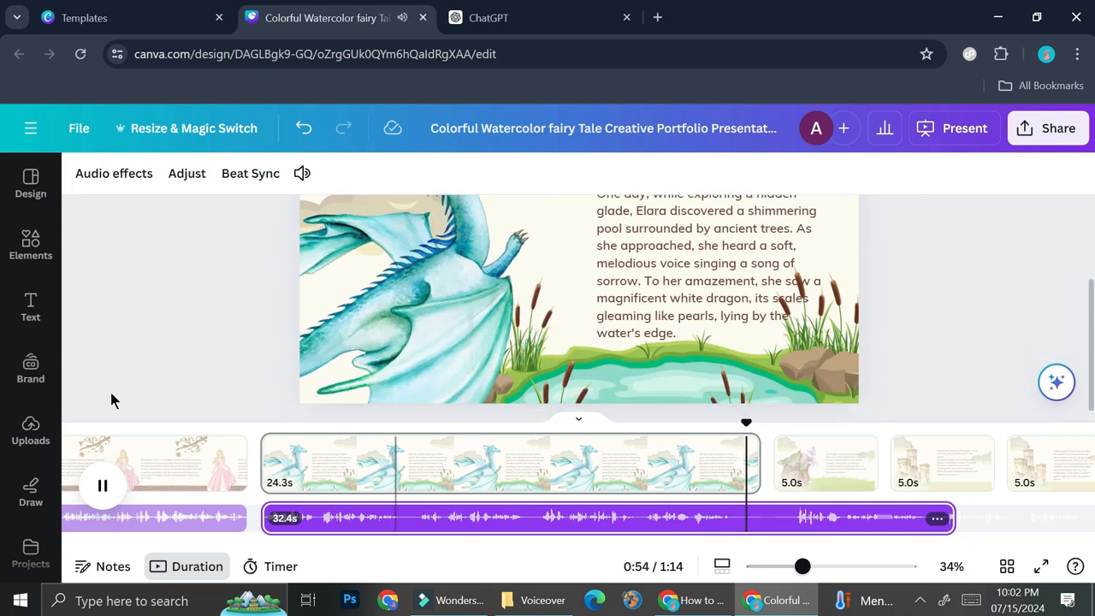
{"action": "left_click", "coordinate": [101, 485]}
{"action": "mouse_move", "coordinate": [758, 421]}
{"action": "left_mouse_down"}
{"action": "mouse_move", "coordinate": [774, 424]}
{"action": "mouse_move", "coordinate": [757, 424]}
{"action": "left_mouse_up"}
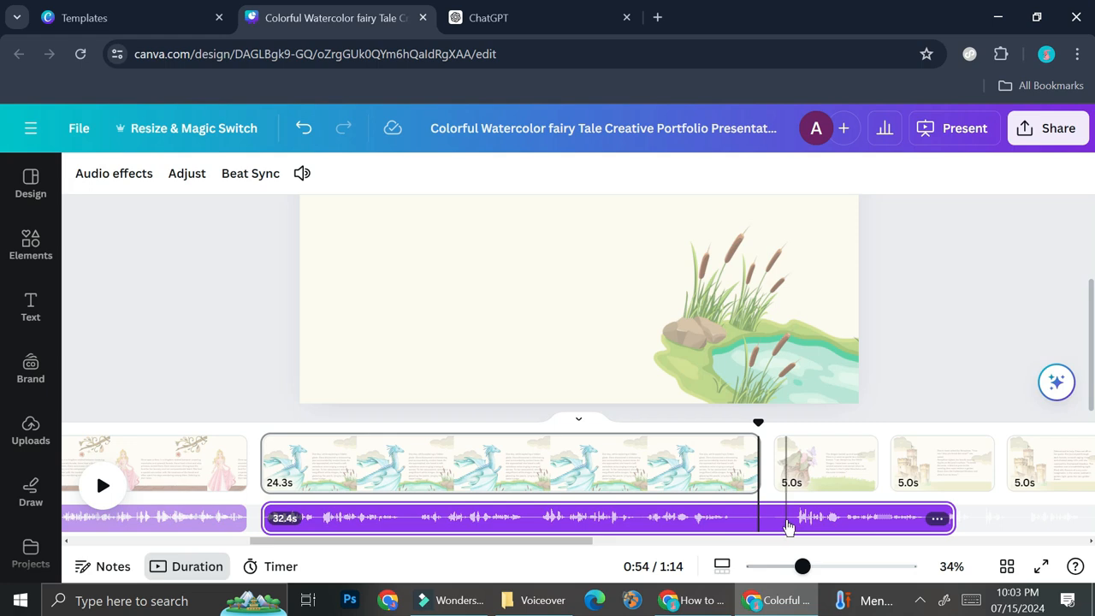
- Split the voiceover track at the end of the dragon page (0:54) and trim the second part to 7.9 s, starting with page 4
{"action": "left_click", "coordinate": [786, 518]}
{"action": "left_click_drag", "start_coordinate": [783, 424], "coordinate": [751, 437]}
{"action": "left_click", "coordinate": [772, 531]}
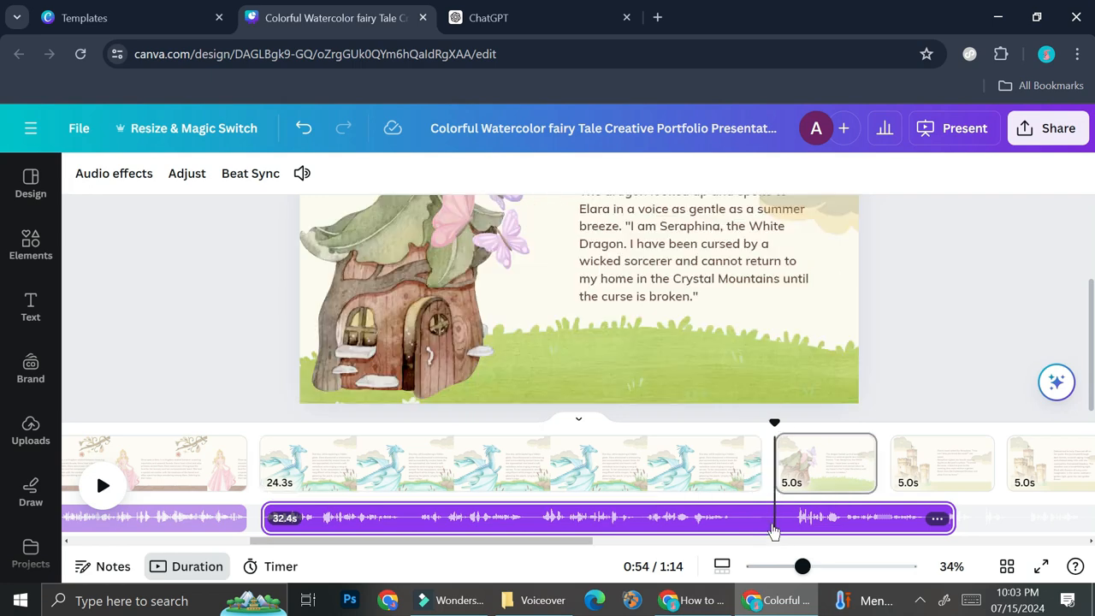
{"action": "left_click_drag", "start_coordinate": [774, 424], "coordinate": [755, 426]}
{"action": "right_click", "coordinate": [764, 519]}
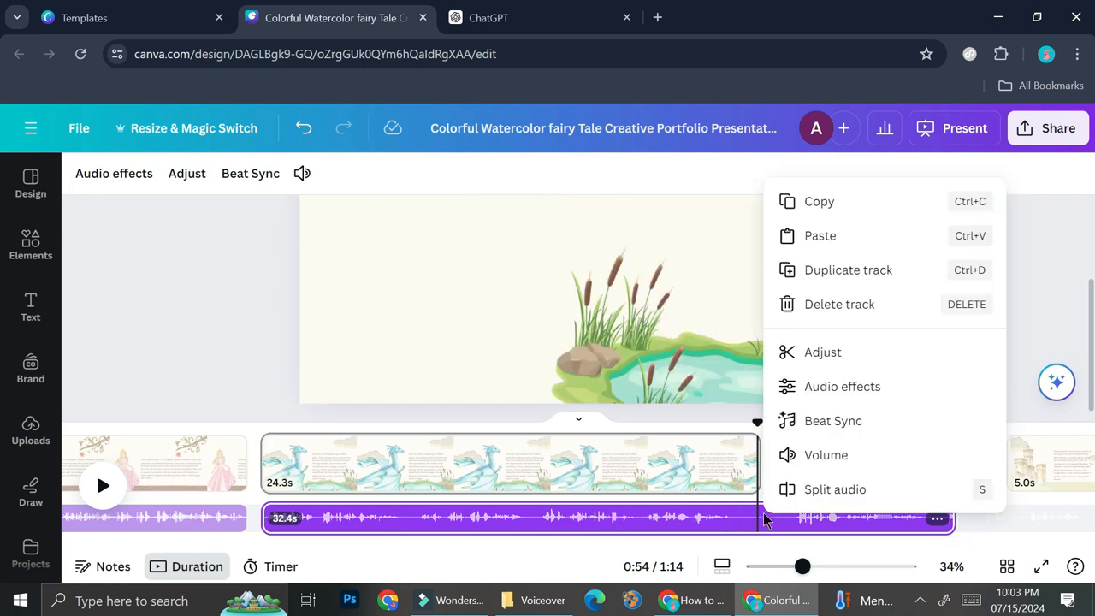
{"action": "left_click", "coordinate": [787, 489]}
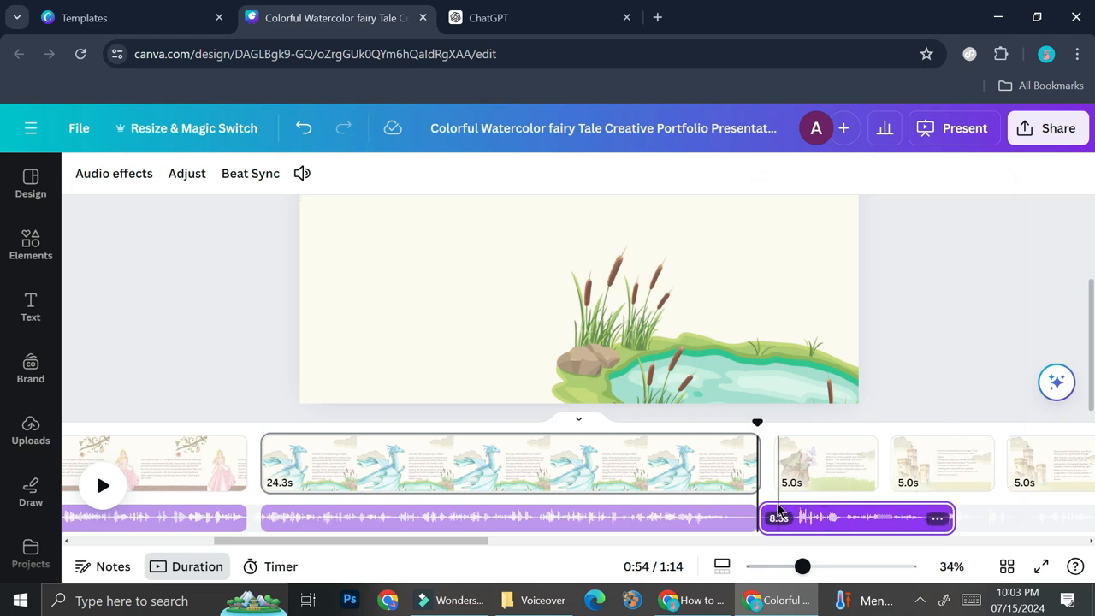
{"action": "left_click_drag", "start_coordinate": [761, 517], "coordinate": [821, 519]}
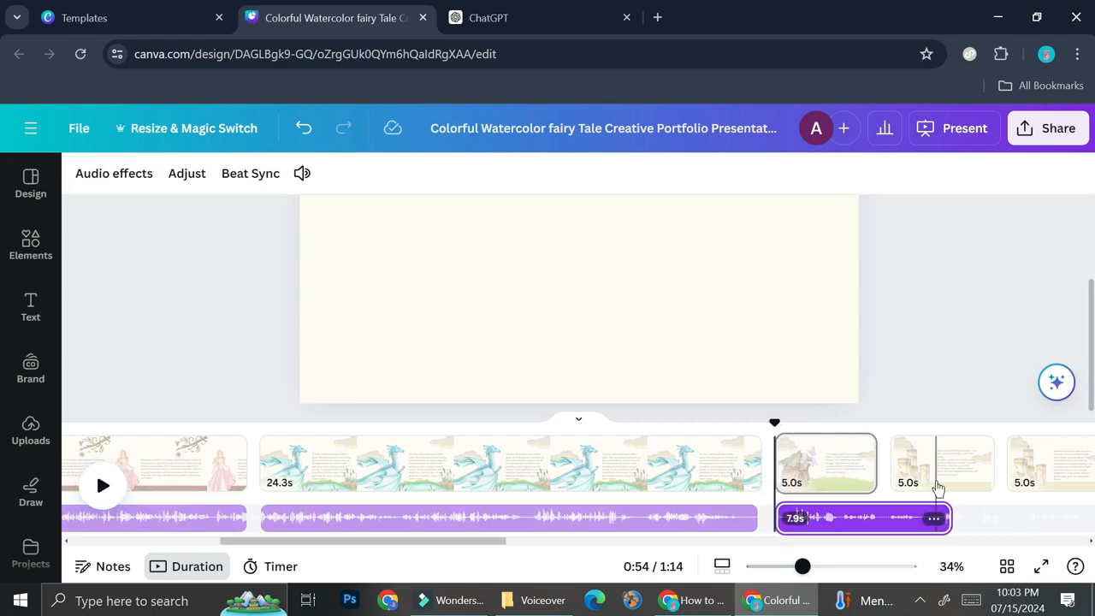
{"action": "left_click", "coordinate": [689, 426]}
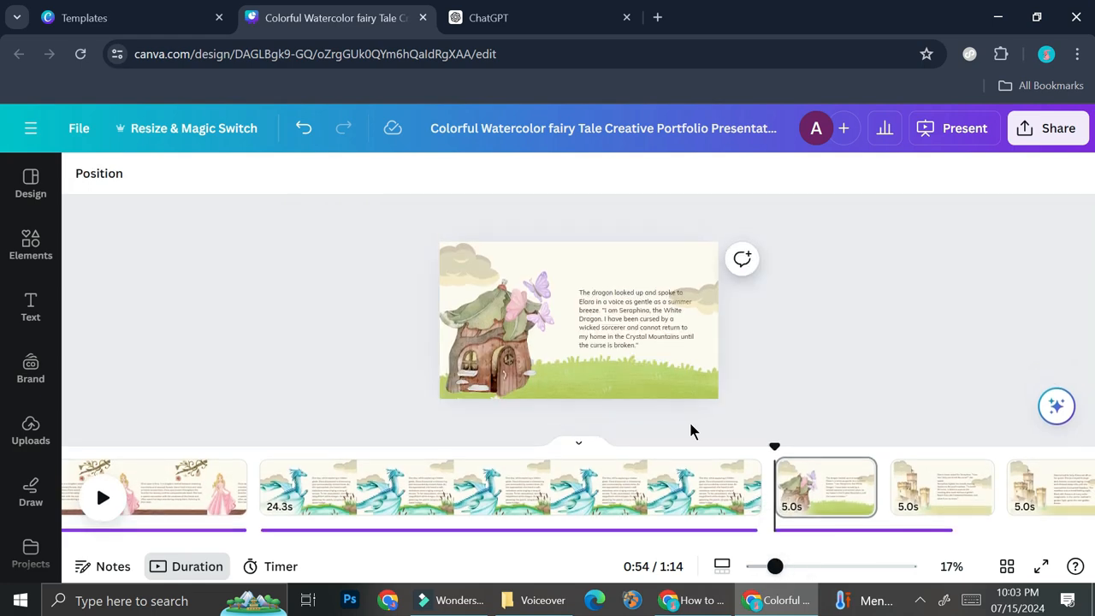
- Return to the start of the timeline and open the stock audio library
{"action": "left_click_drag", "start_coordinate": [579, 539], "coordinate": [187, 539]}
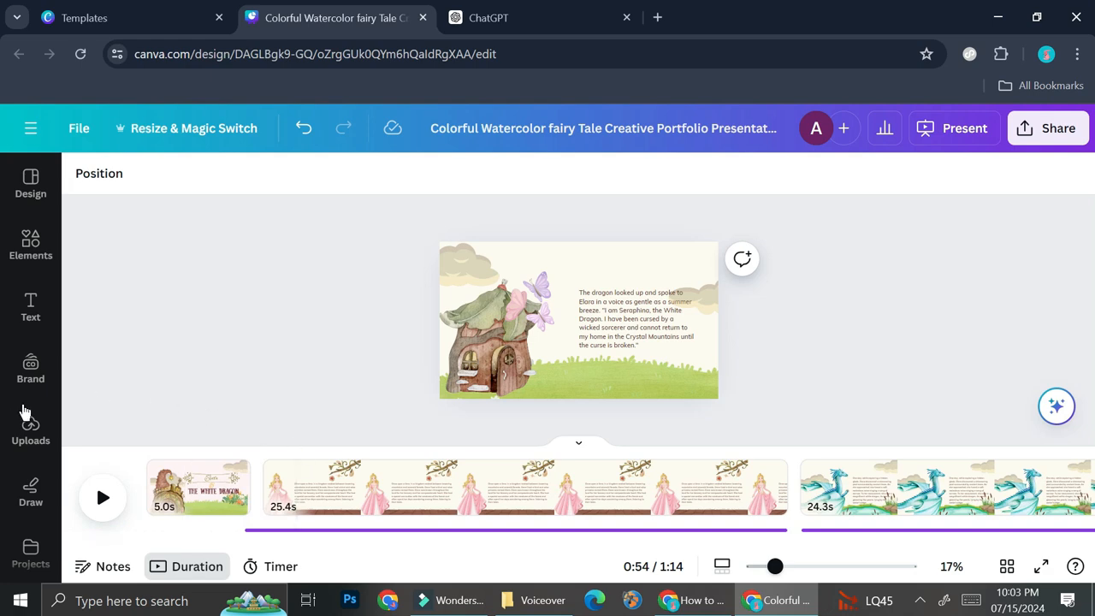
{"action": "scroll", "coordinate": [24, 411], "scroll_direction": "down", "scroll_amount": 1}
{"action": "scroll", "coordinate": [24, 411], "scroll_direction": "down", "scroll_amount": 2}
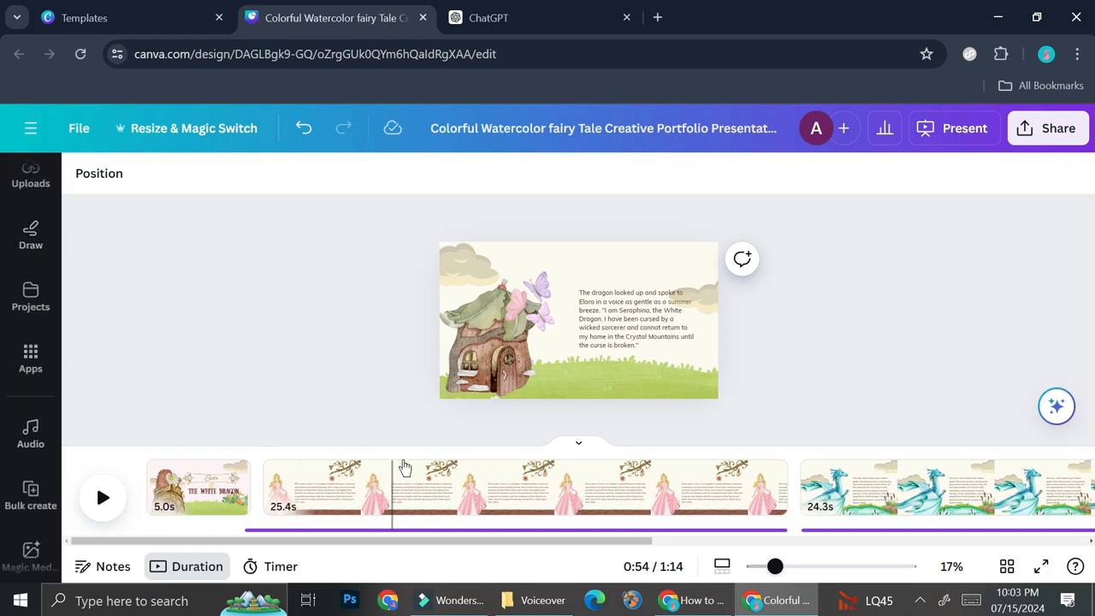
{"action": "scroll", "coordinate": [25, 445], "scroll_direction": "down", "scroll_amount": 1}
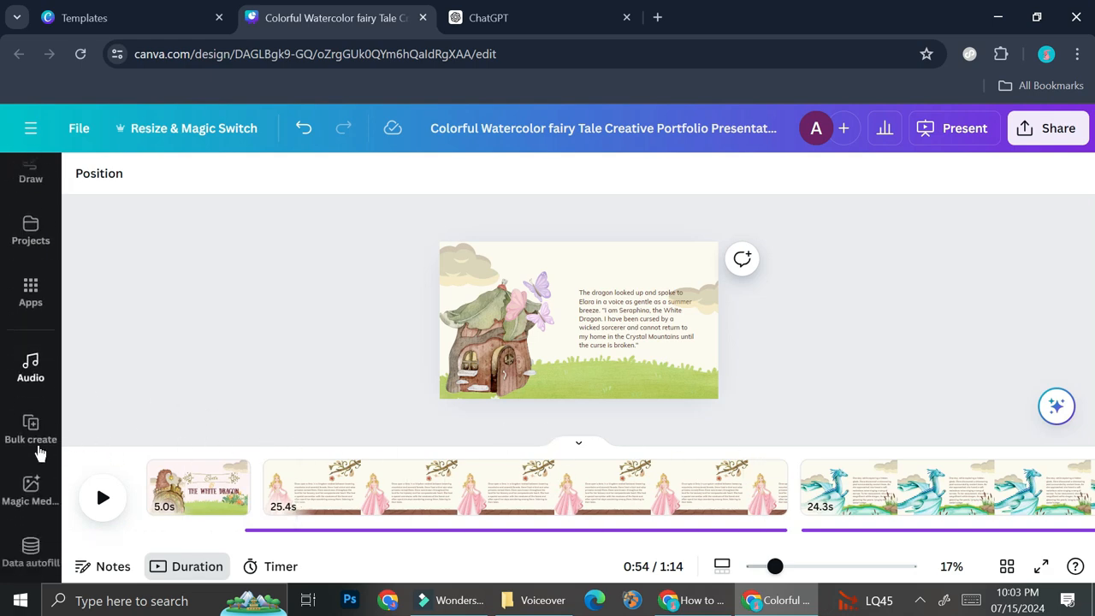
{"action": "left_click", "coordinate": [33, 366]}
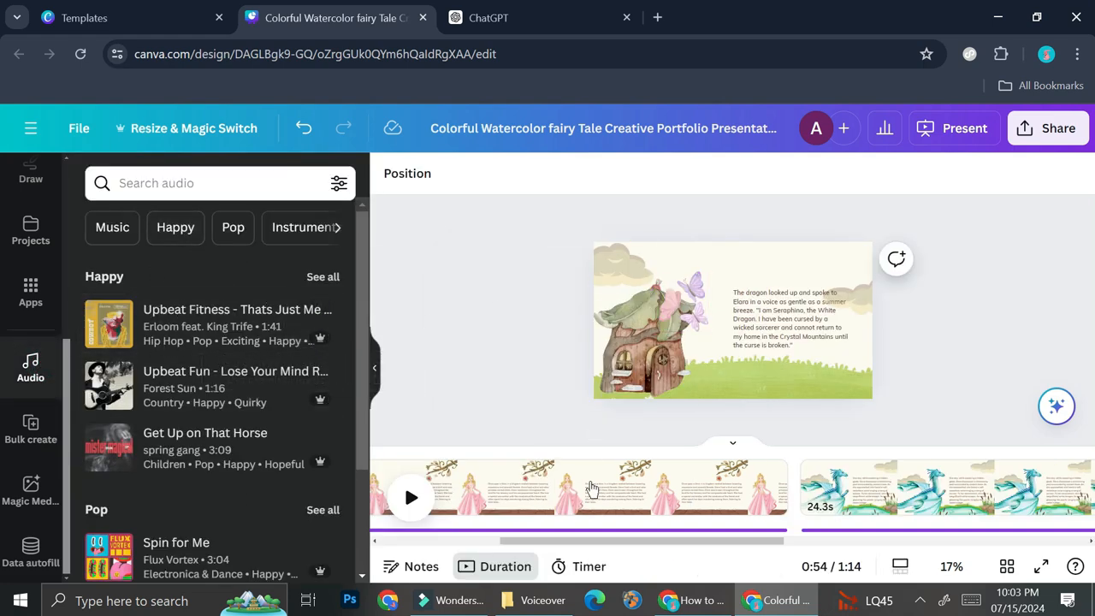
- Check the page animation settings of the cover page and the first story page from the start of the timeline
{"action": "left_click_drag", "start_coordinate": [642, 542], "coordinate": [451, 542]}
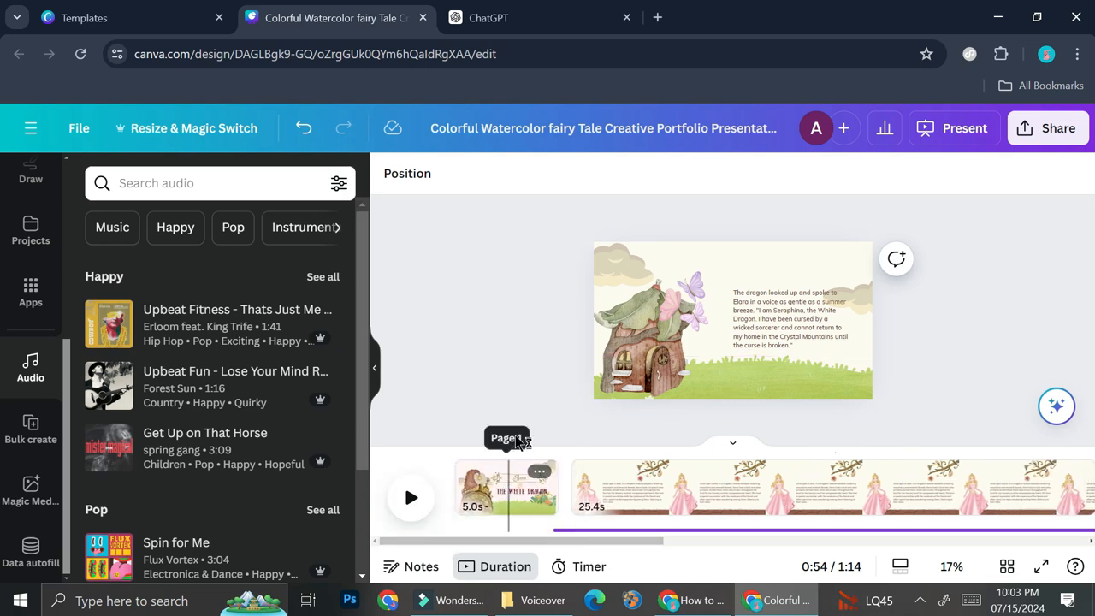
{"action": "left_click", "coordinate": [499, 483]}
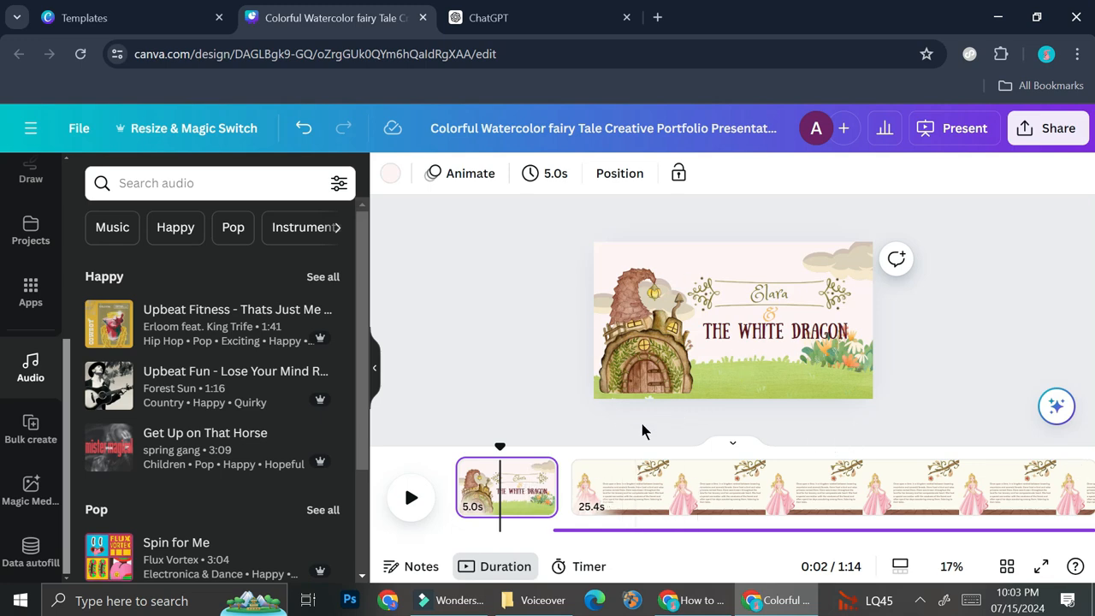
{"action": "left_click", "coordinate": [588, 511]}
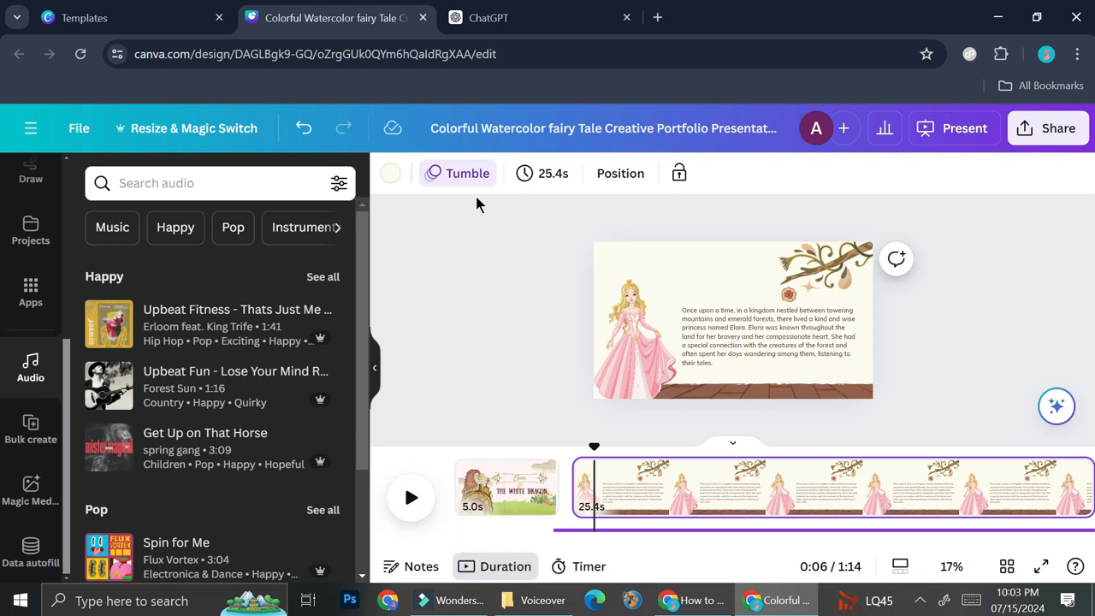
{"action": "left_click", "coordinate": [489, 481]}
{"action": "left_click", "coordinate": [464, 175]}
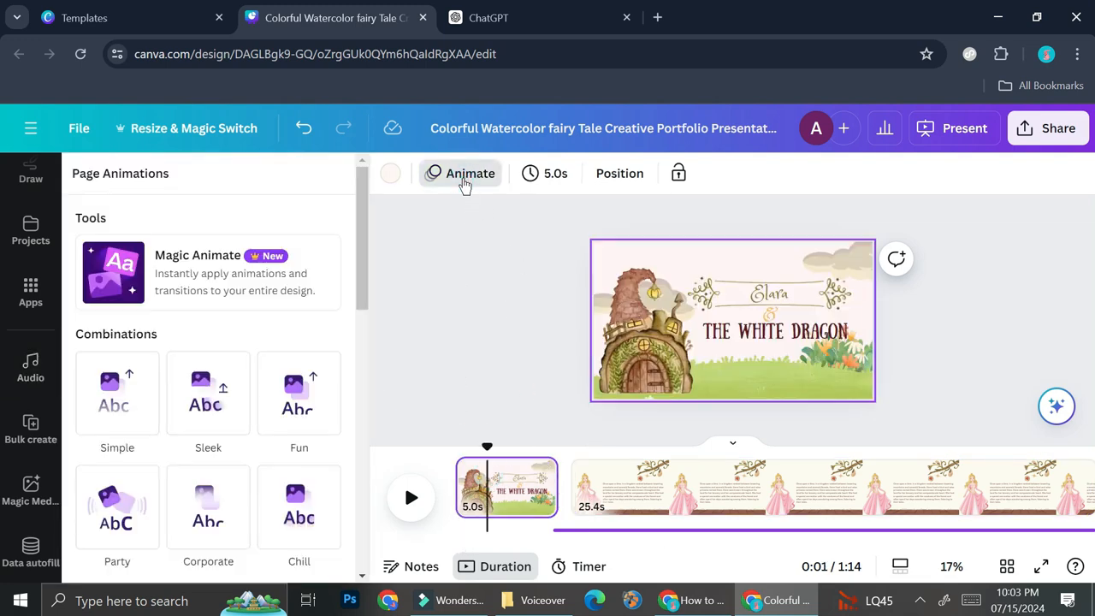
{"action": "left_click", "coordinate": [475, 351]}
- Try the Neon, Scrapbook and Tectonic page animations on the princess page, and set it back to Tumble
{"action": "left_click", "coordinate": [646, 491]}
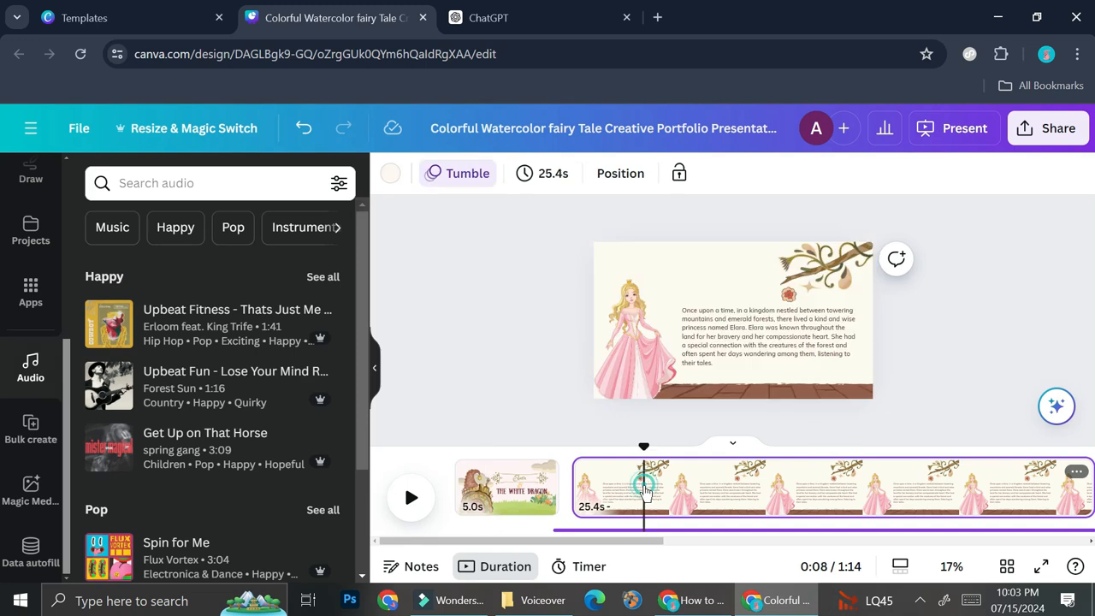
{"action": "left_click", "coordinate": [448, 174]}
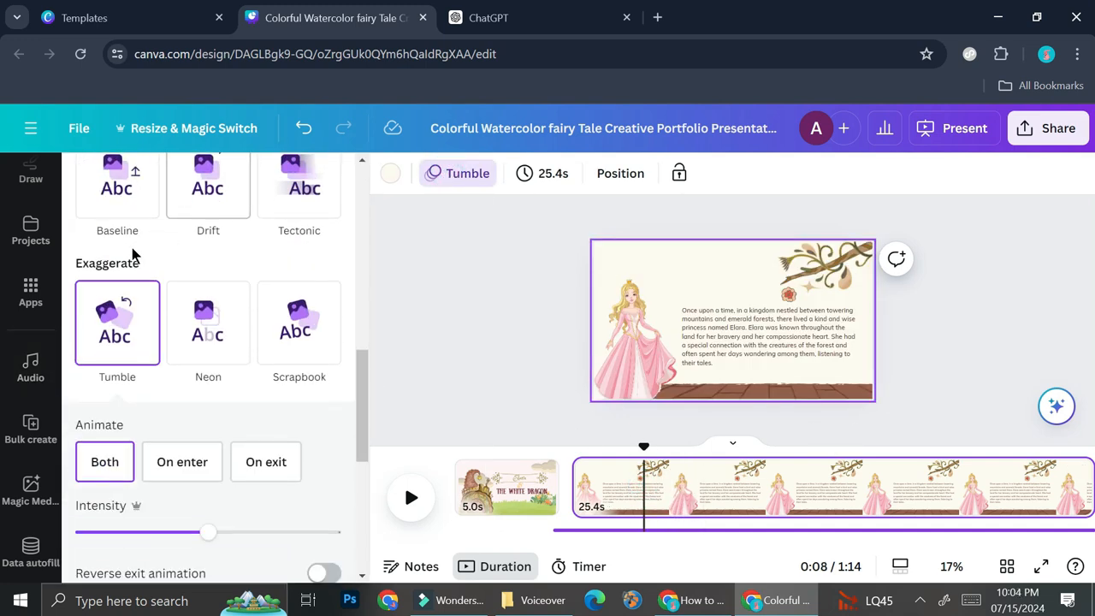
{"action": "left_click", "coordinate": [178, 327]}
{"action": "left_click", "coordinate": [322, 344]}
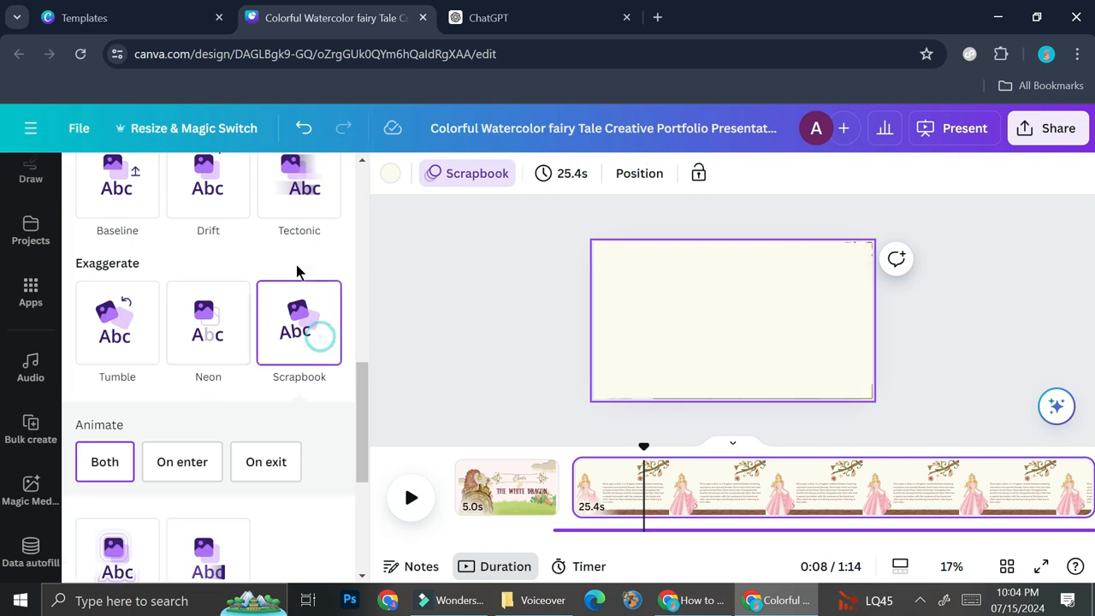
{"action": "left_click", "coordinate": [298, 184]}
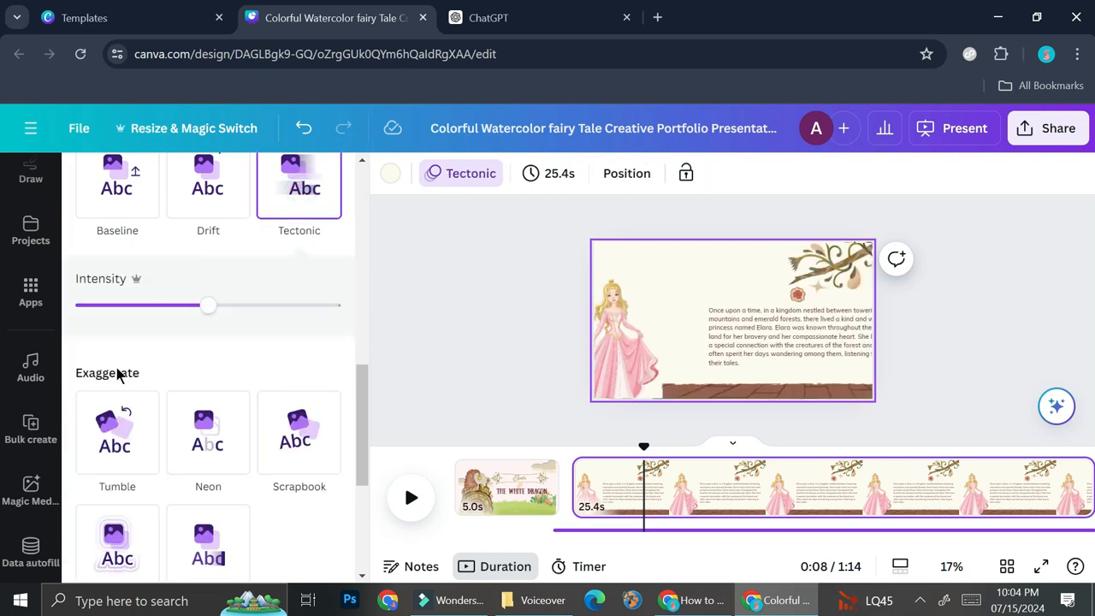
{"action": "left_click", "coordinate": [132, 441]}
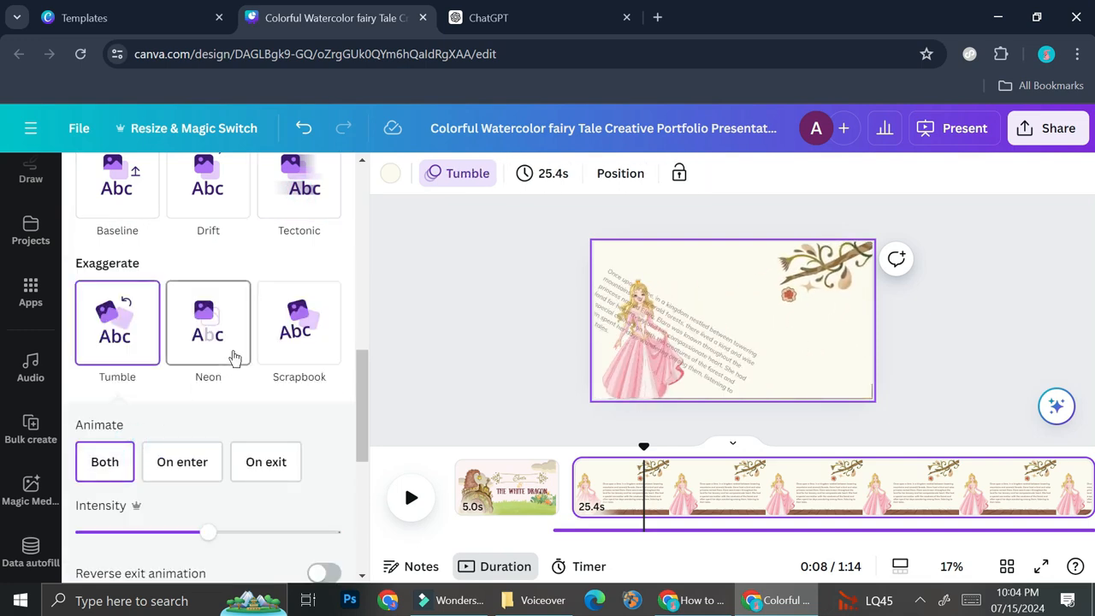
{"action": "scroll", "coordinate": [232, 357], "scroll_direction": "down", "scroll_amount": 5}
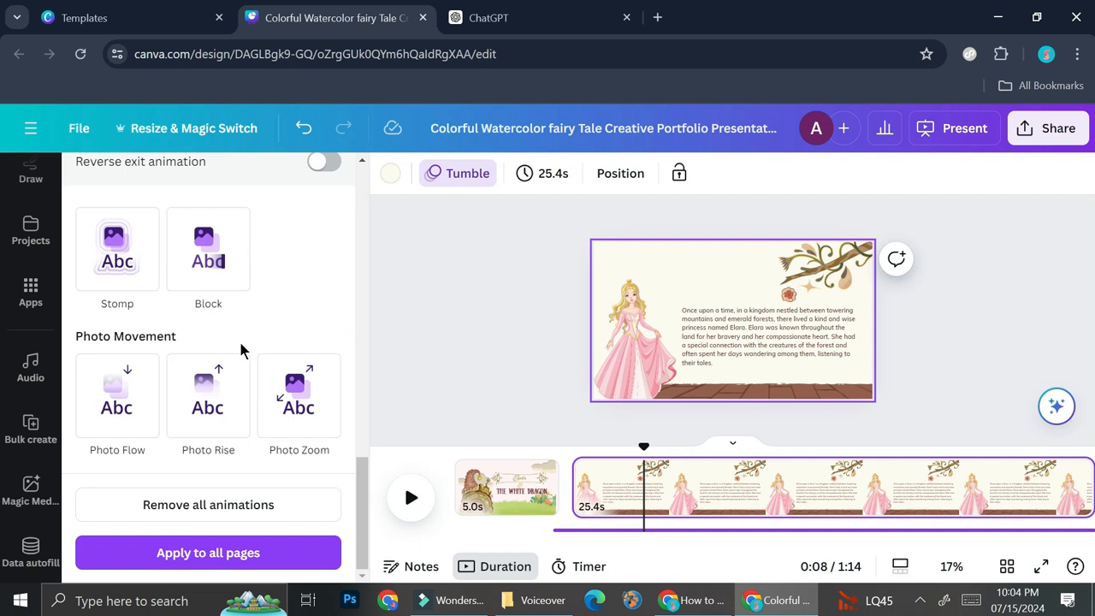
- Return the playhead to the start of the timeline and present the storybook full screen, advancing to page 2
{"action": "left_click_drag", "start_coordinate": [555, 550], "coordinate": [496, 547]}
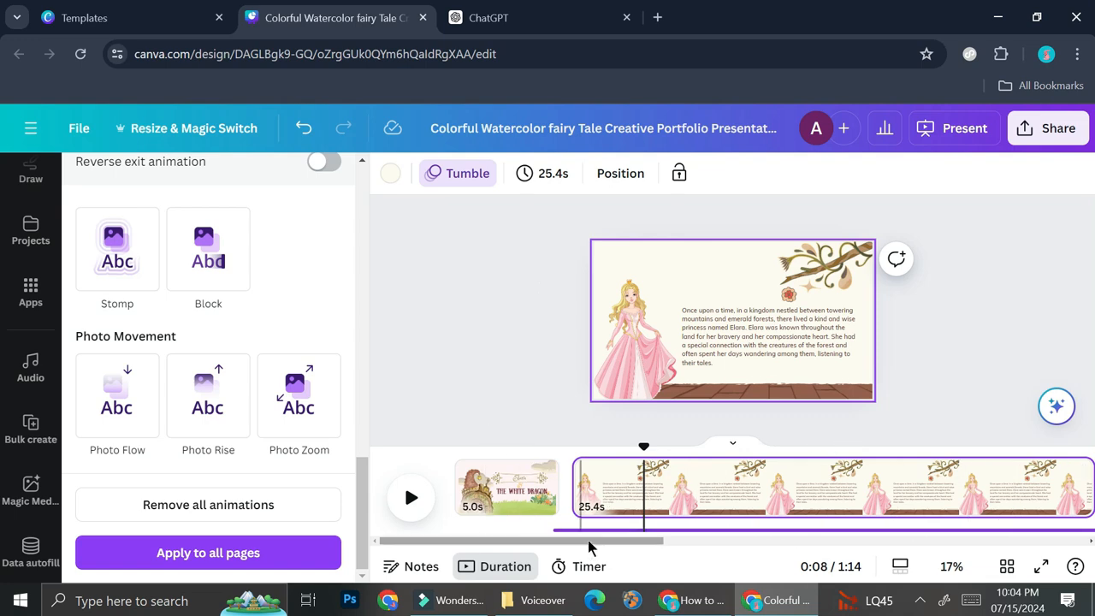
{"action": "left_click_drag", "start_coordinate": [643, 444], "coordinate": [452, 469]}
{"action": "left_click", "coordinate": [784, 384]}
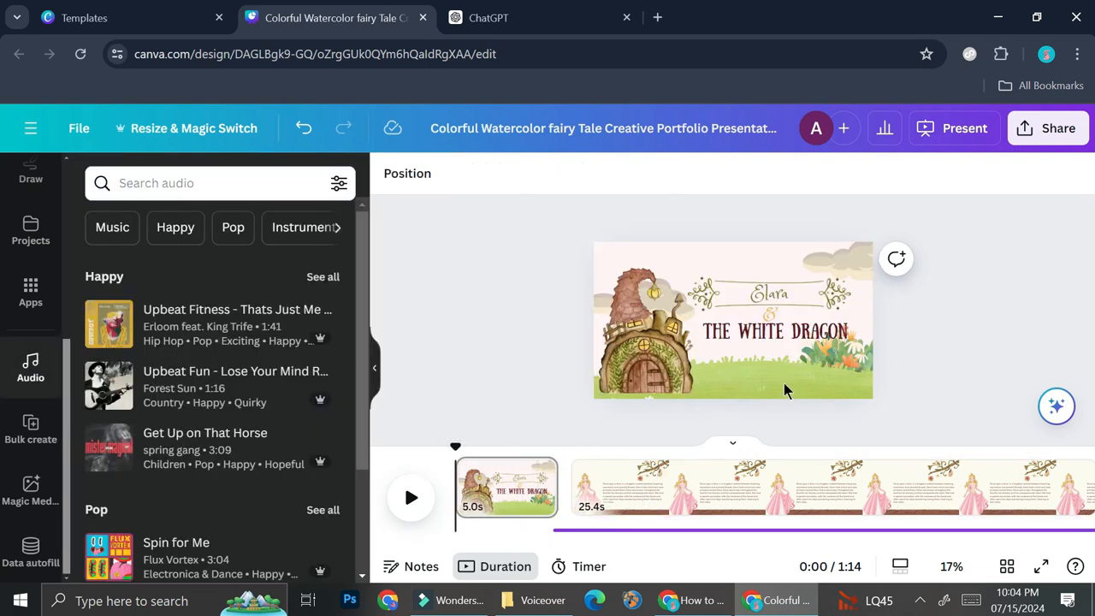
{"action": "left_click", "coordinate": [964, 129]}
{"action": "left_click", "coordinate": [113, 593]}
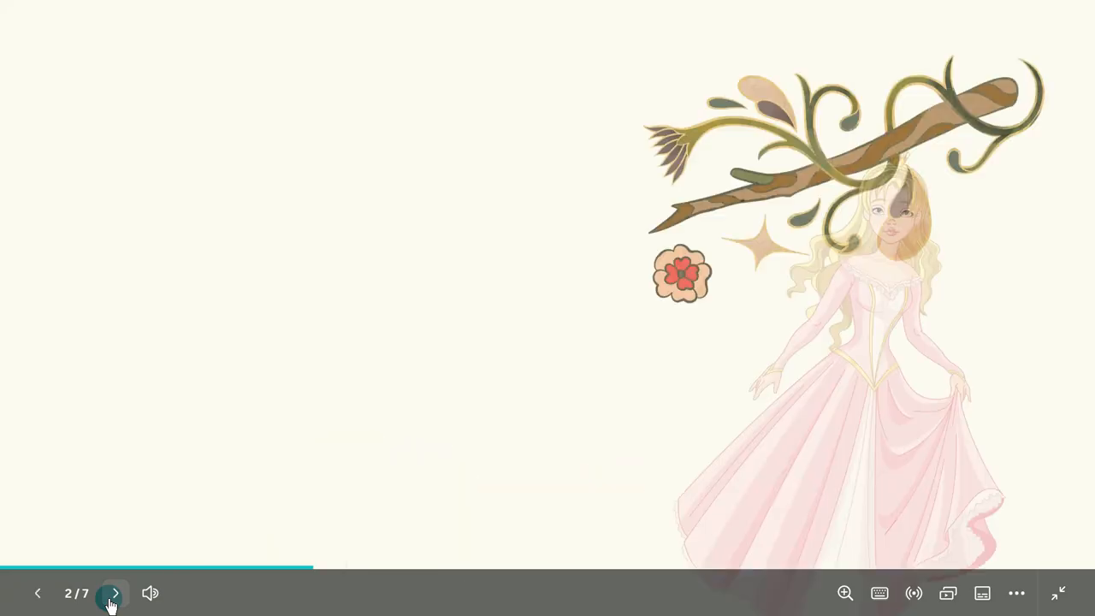